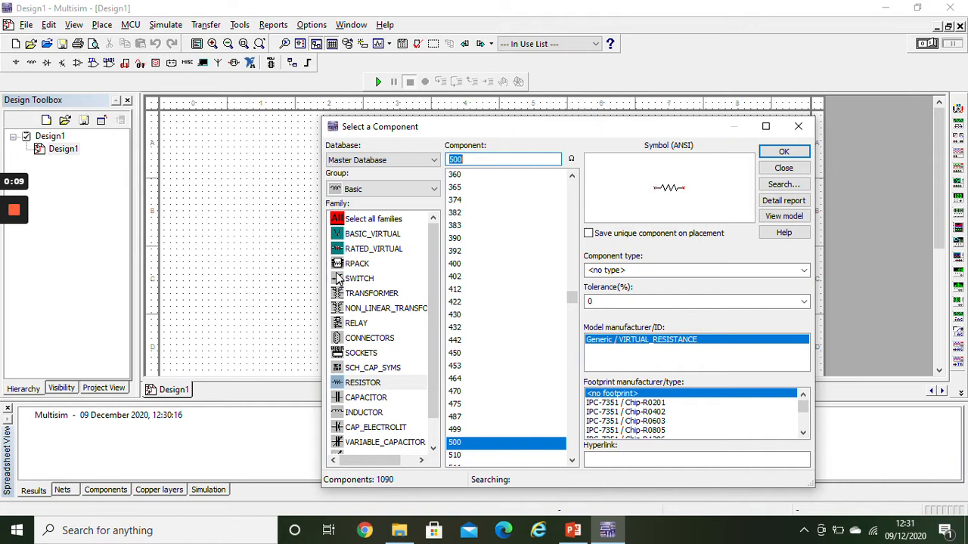
# Place an AC_VOLTAGE source from the Sources group near the top of the schematic.
pyautogui.click(386, 188)
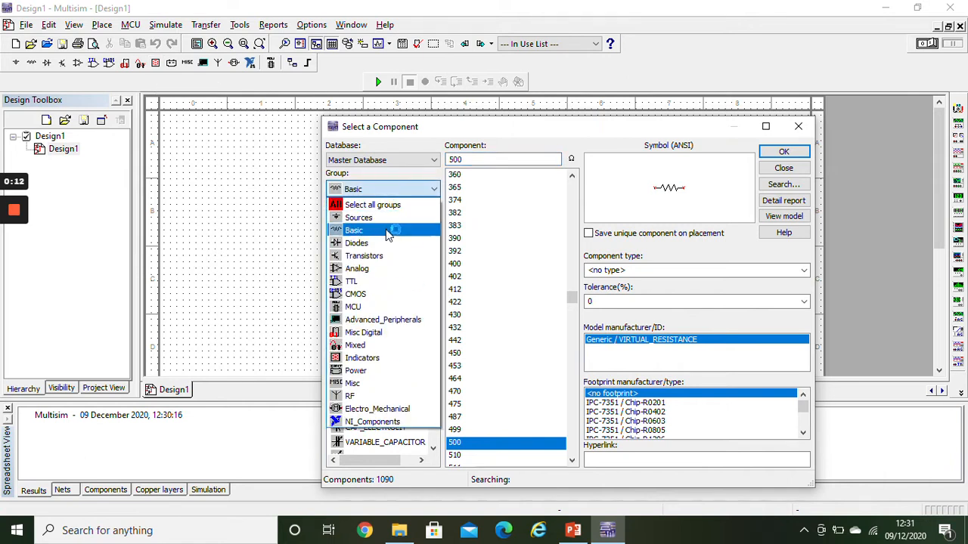
pyautogui.click(371, 217)
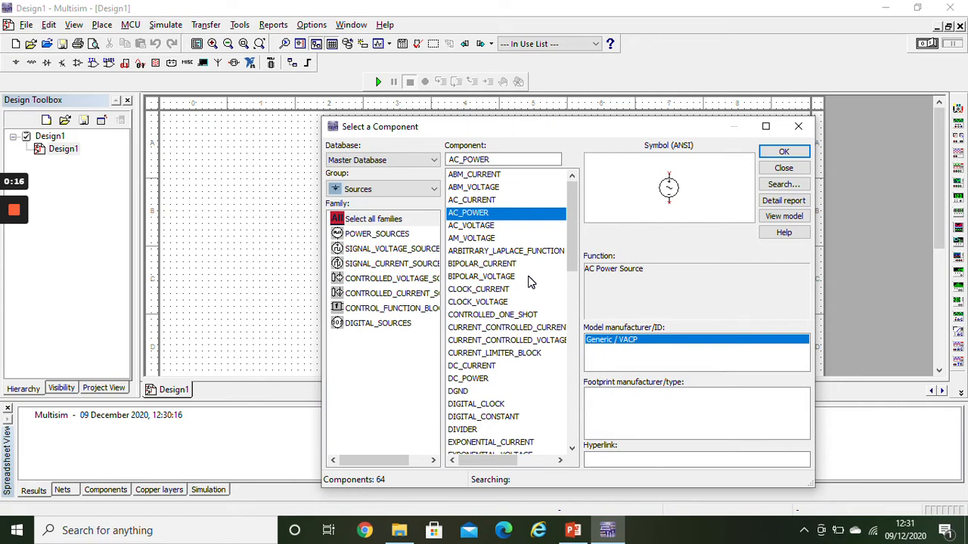
pyautogui.doubleClick(490, 227)
pyautogui.click(404, 231)
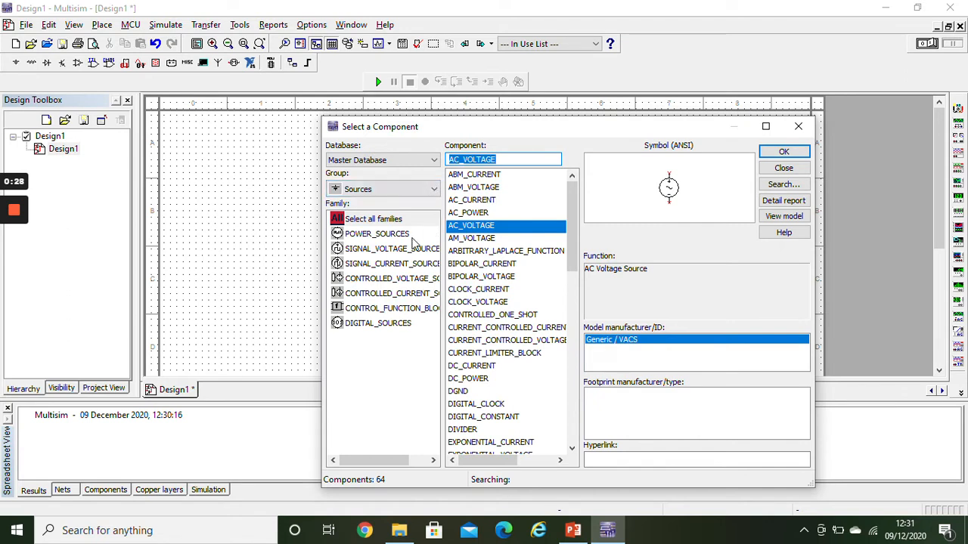
# Browse the Basic component group and select the RESISTOR family.
pyautogui.click(432, 195)
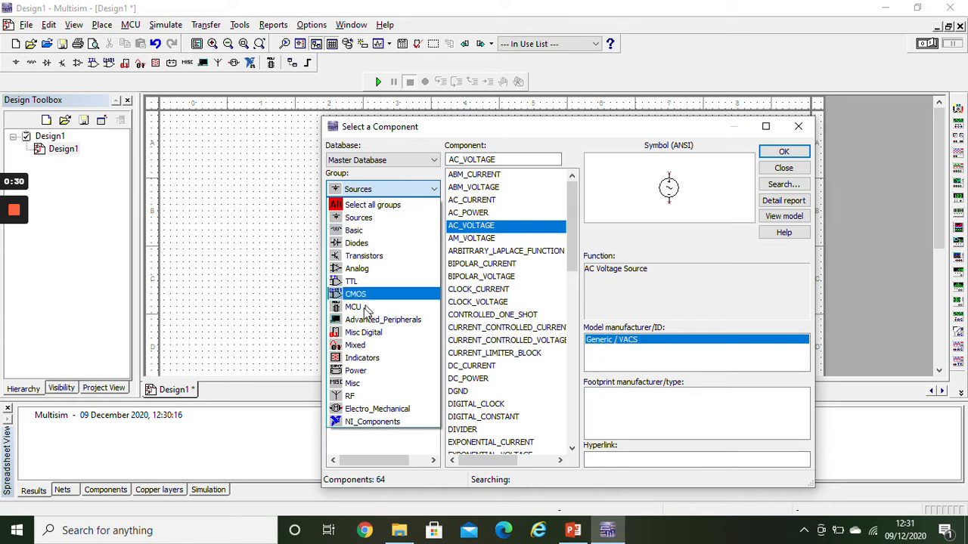
pyautogui.click(361, 230)
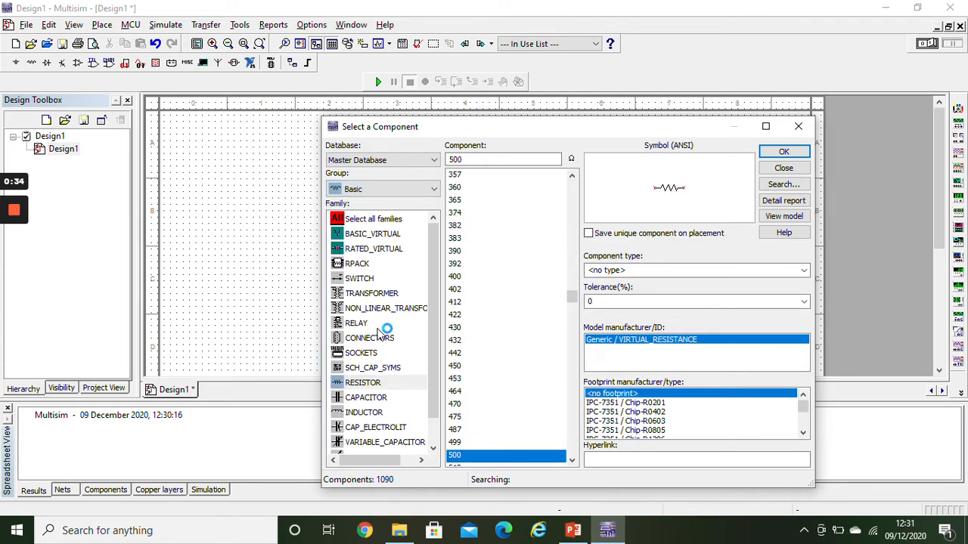
pyautogui.click(360, 383)
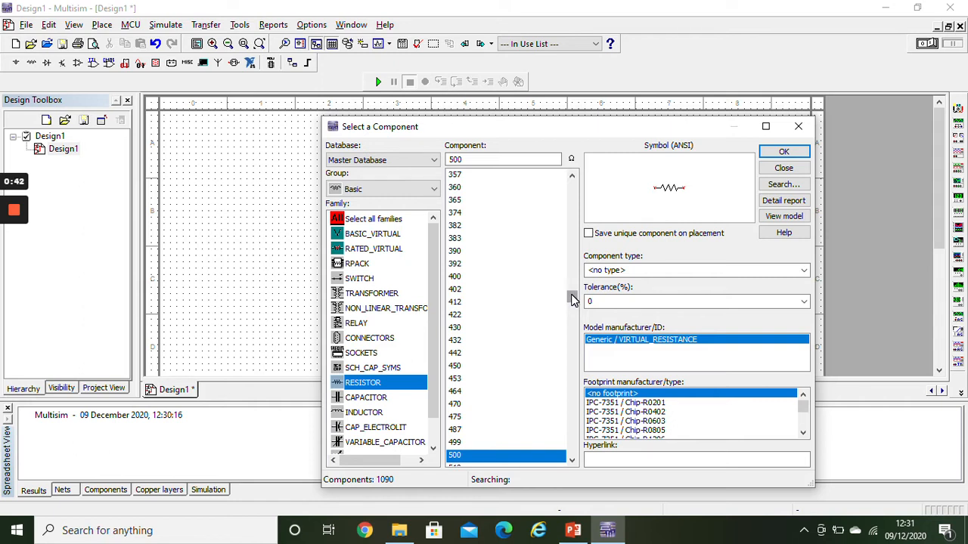
# Switch to PowerPoint, examine the Three Ammeter Method slide with the formulas and circuit diagram, and return to Multisim.
pyautogui.click(572, 529)
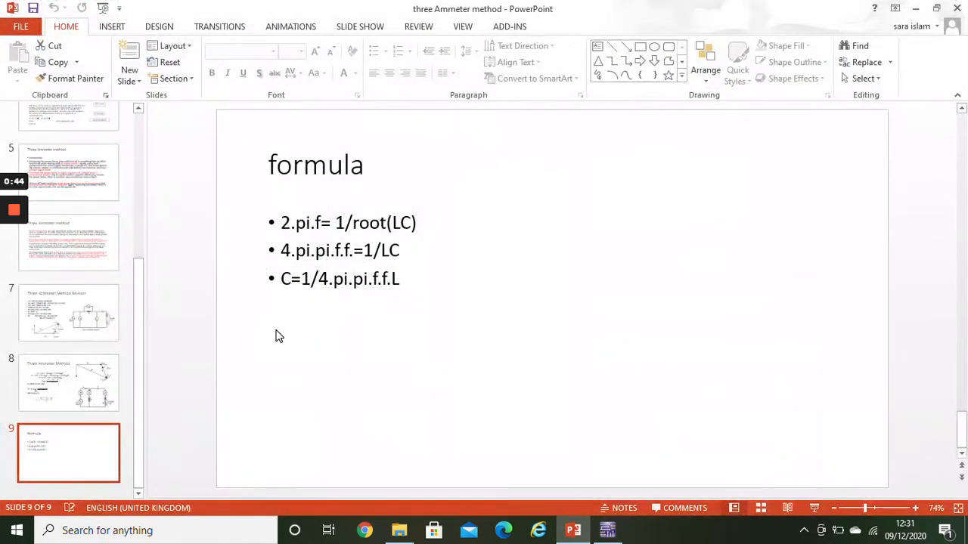
pyautogui.click(58, 302)
pyautogui.click(103, 373)
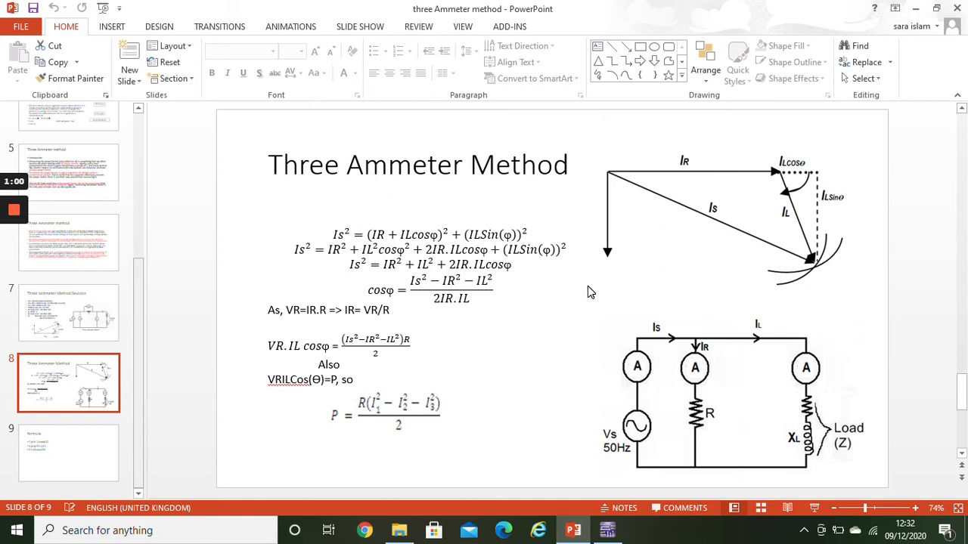
pyautogui.click(607, 530)
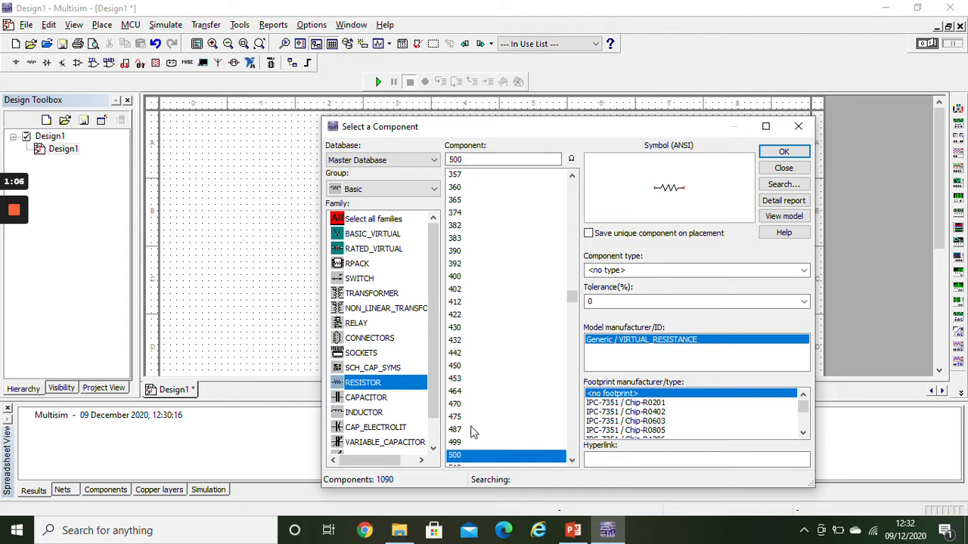
# Place a 500 Ω resistor beside the AC voltage source.
pyautogui.click(472, 456)
pyautogui.doubleClick(472, 457)
pyautogui.press('Escape')
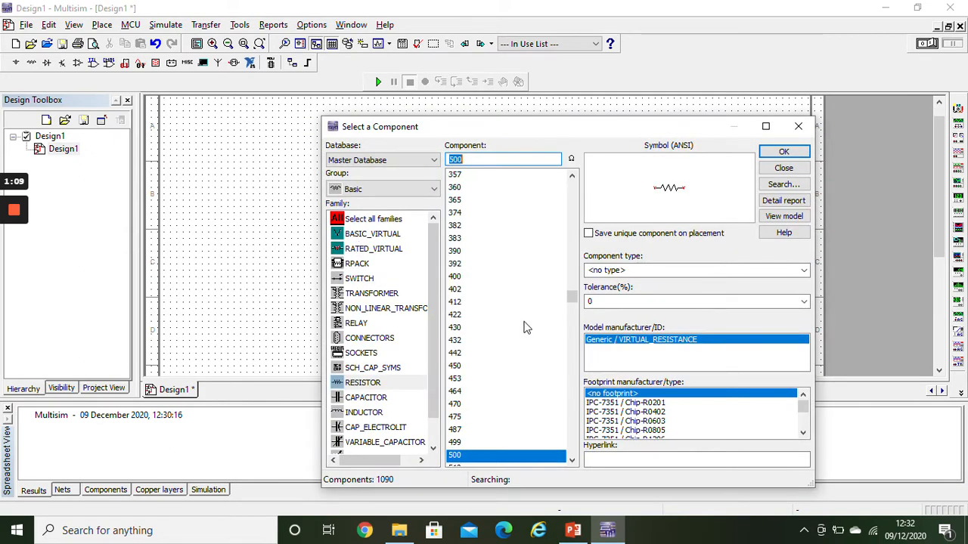
# Place a 1.3 mH inductor from the INDUCTOR family beside the resistor and close the component browser.
pyautogui.click(371, 398)
pyautogui.click(380, 416)
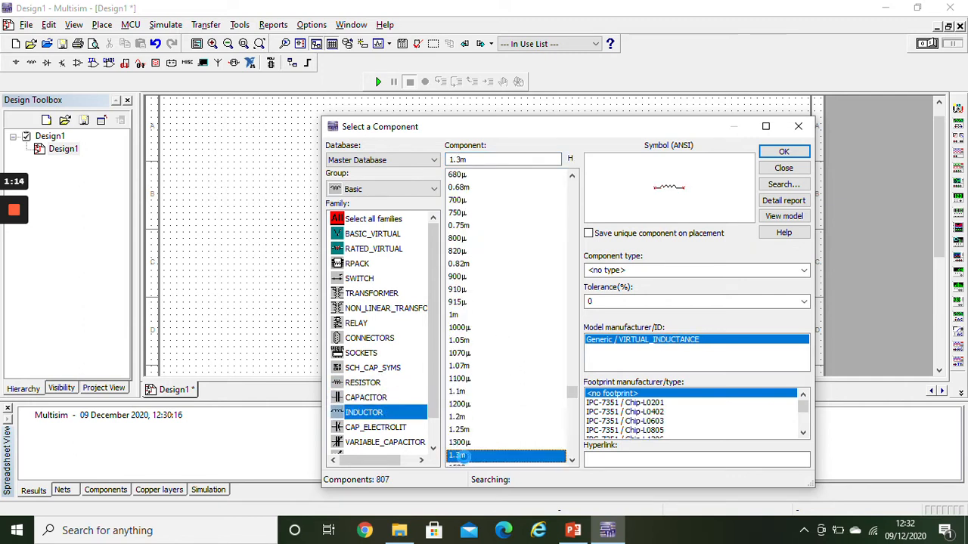
pyautogui.doubleClick(465, 456)
pyautogui.press('Escape')
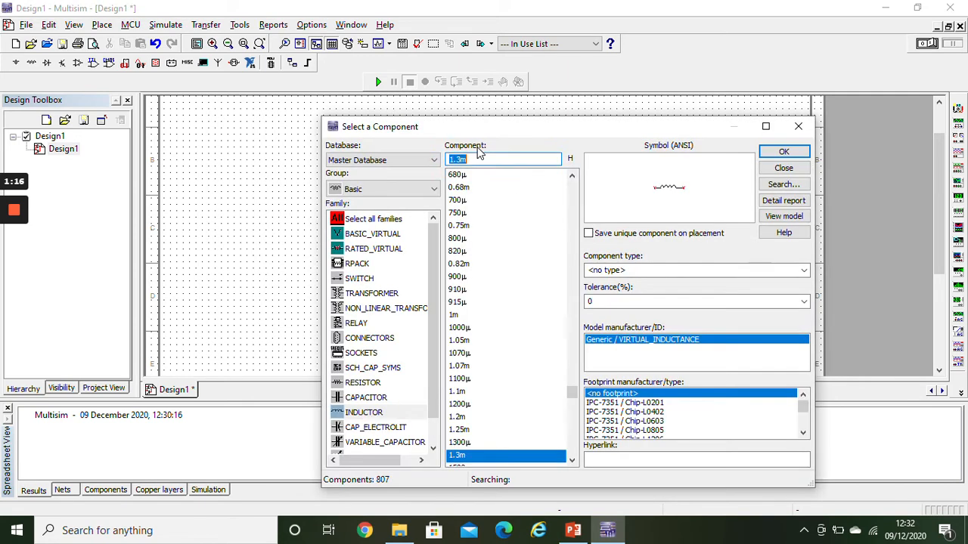
pyautogui.click(798, 127)
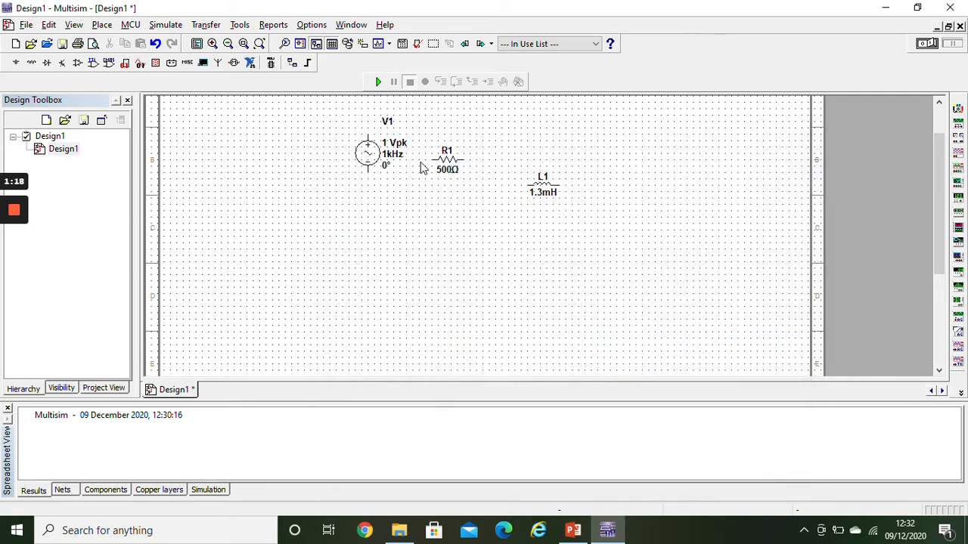
# Place a DGND digital ground from the Sources group below the other components and close the component browser.
pyautogui.click(101, 25)
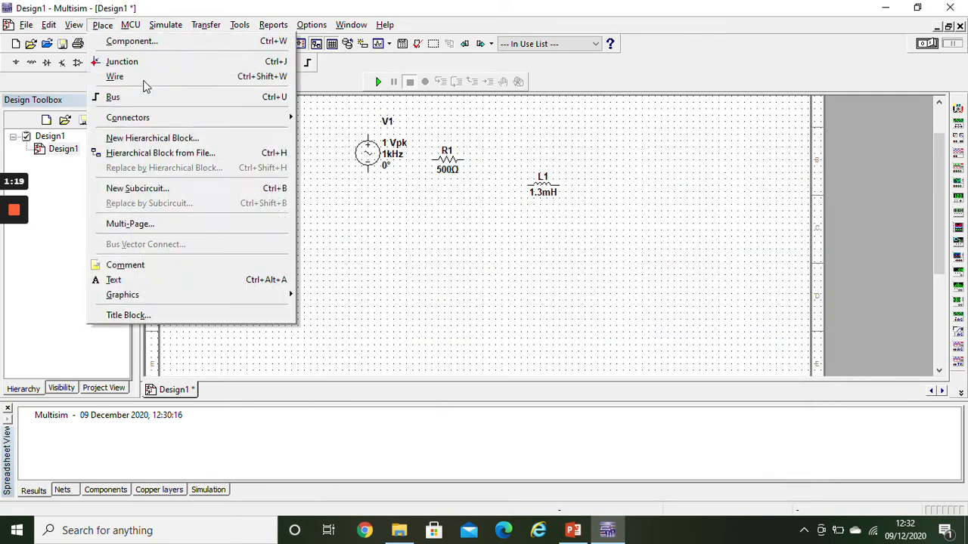
pyautogui.click(170, 42)
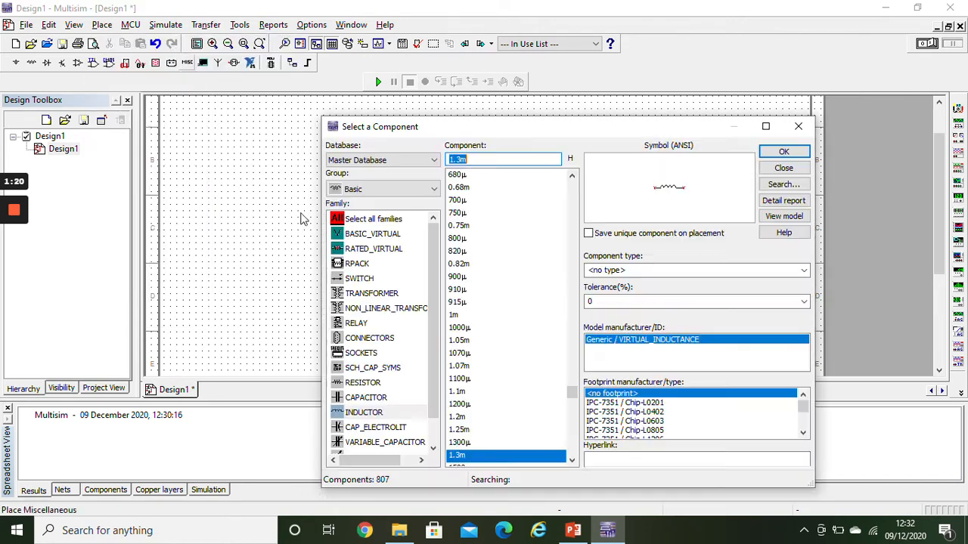
pyautogui.click(380, 189)
pyautogui.click(381, 220)
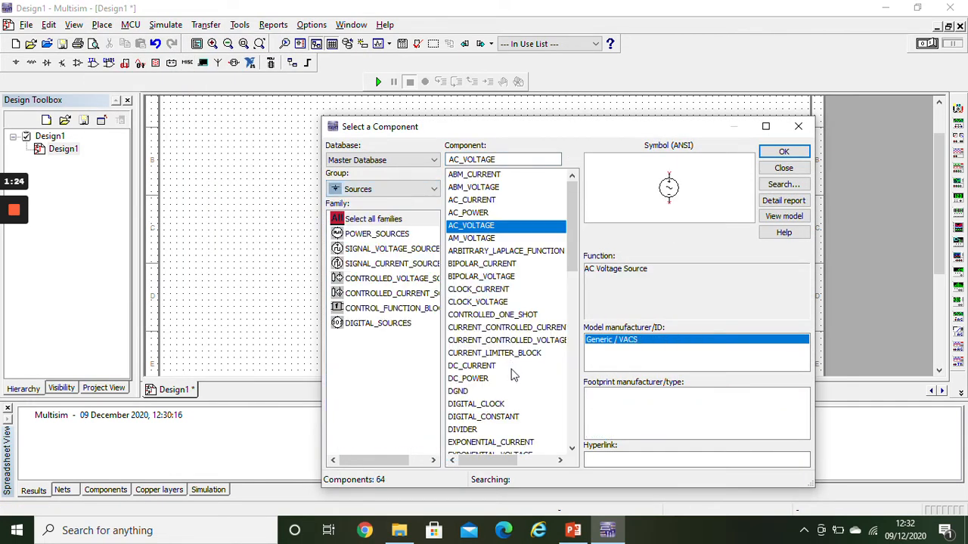
pyautogui.doubleClick(457, 394)
pyautogui.click(484, 284)
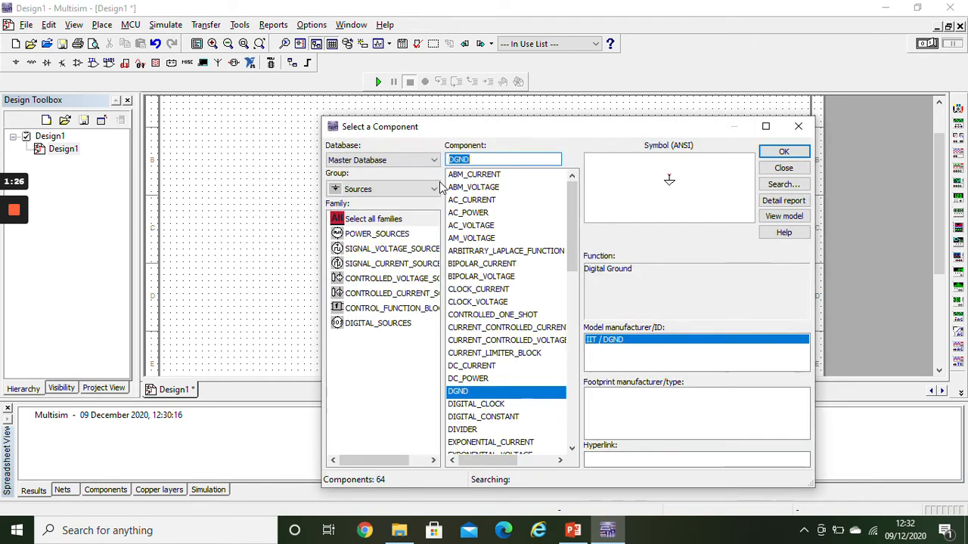
pyautogui.click(796, 130)
# Rotate resistor R1 and inductor L1 together by 90 degrees so both stand vertically.
pyautogui.moveTo(431, 121); pyautogui.dragTo(566, 241)
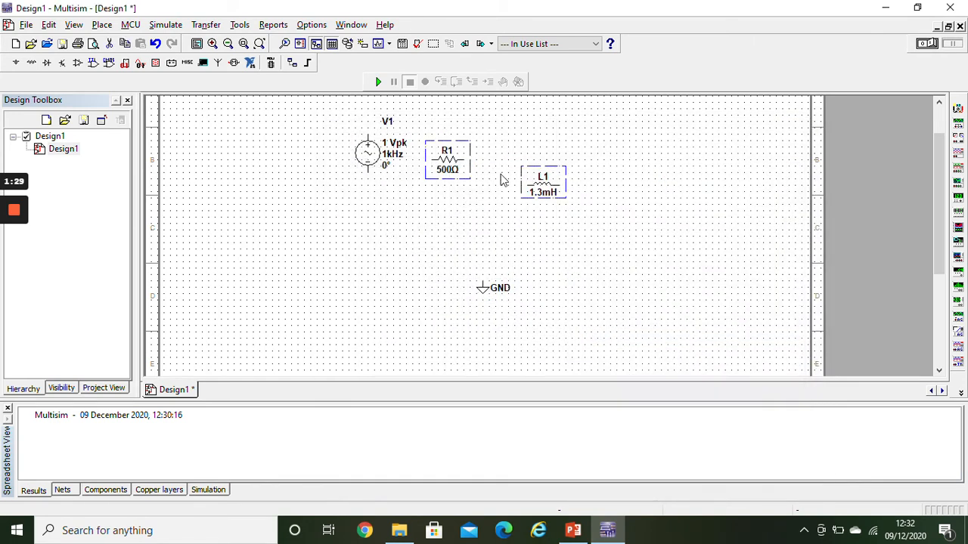
pyautogui.rightClick(463, 150)
pyautogui.click(499, 254)
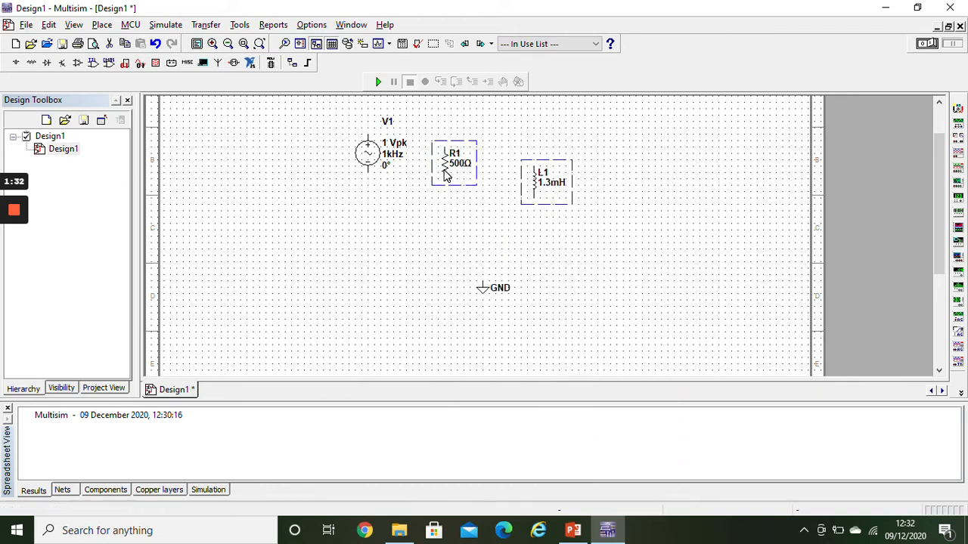
# Move V1, R1 and L1 down into an aligned row, leaving free space above them for the meters.
pyautogui.moveTo(372, 157); pyautogui.dragTo(372, 195)
pyautogui.moveTo(454, 170); pyautogui.dragTo(460, 196)
pyautogui.click(412, 143)
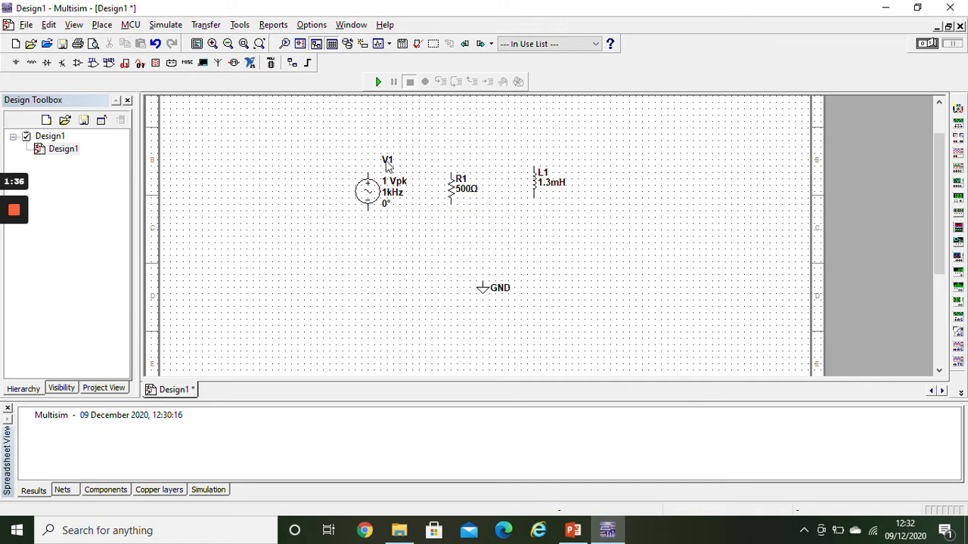
pyautogui.click(450, 209)
pyautogui.moveTo(450, 209); pyautogui.dragTo(452, 226)
pyautogui.click(539, 193)
pyautogui.moveTo(538, 193); pyautogui.dragTo(545, 218)
pyautogui.moveTo(382, 188); pyautogui.dragTo(375, 207)
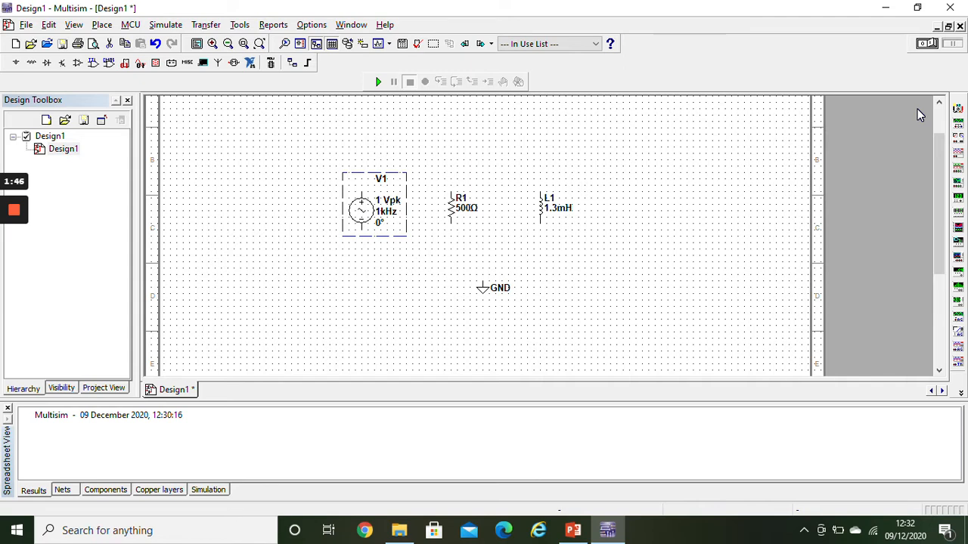
# Place three multimeters in a row above V1, R1 and L1.
pyautogui.click(957, 109)
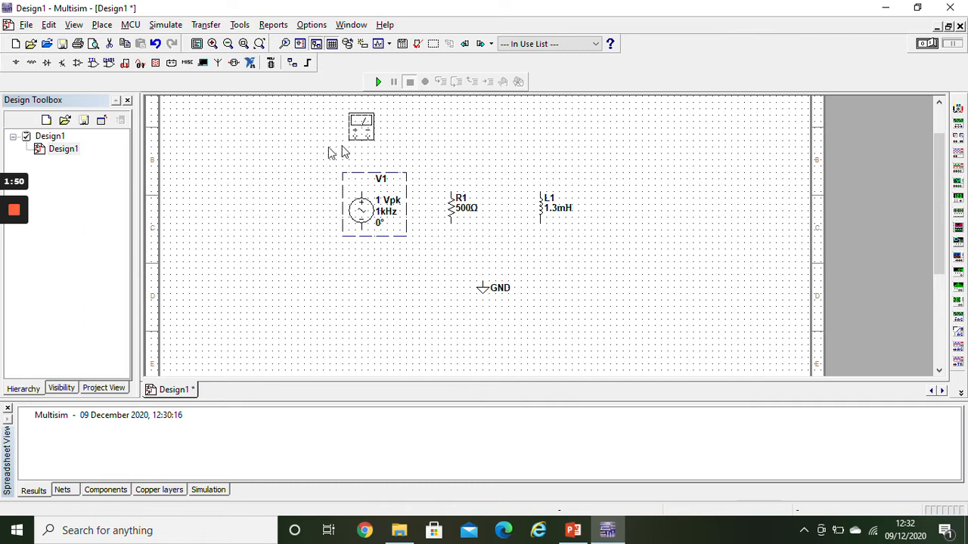
pyautogui.click(382, 155)
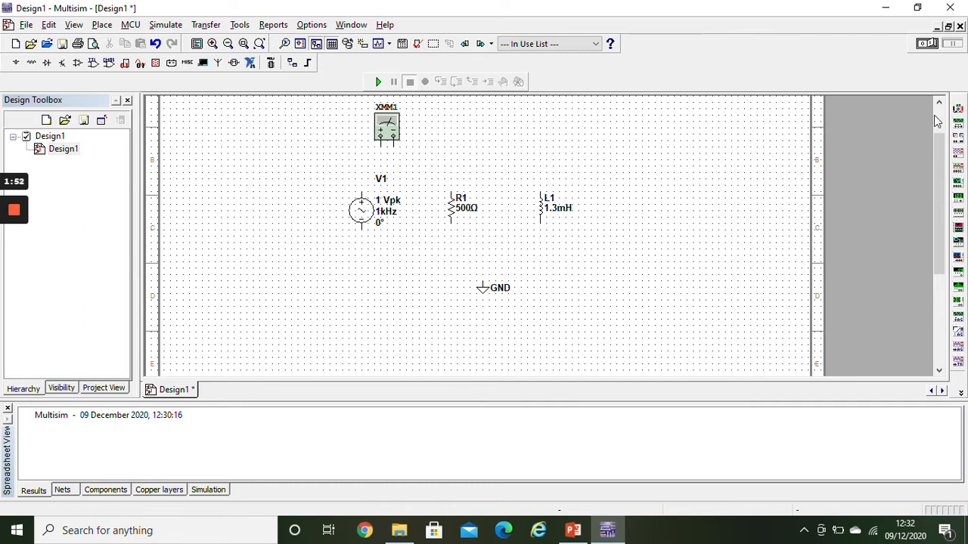
pyautogui.click(957, 109)
pyautogui.click(463, 154)
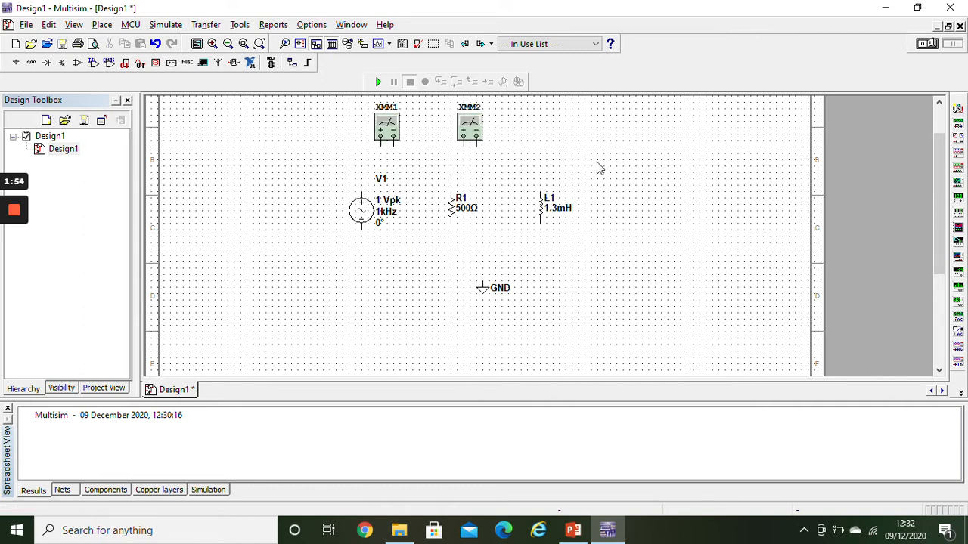
pyautogui.click(957, 109)
pyautogui.click(533, 160)
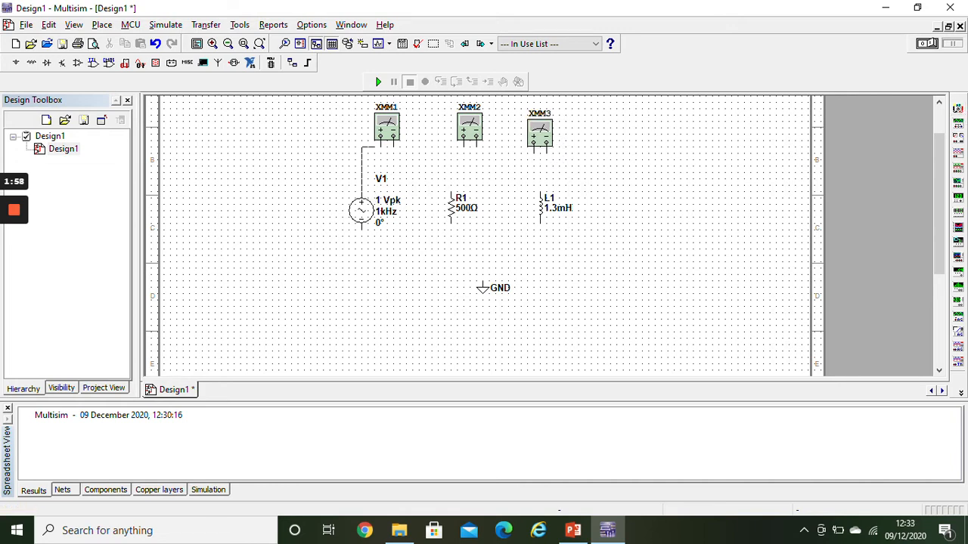
# Wire V1's positive terminal to XMM1 and XMM1's negative terminal to XMM2, and move XMM2 closer to XMM1.
pyautogui.click(380, 148)
pyautogui.click(463, 140)
pyautogui.moveTo(446, 130); pyautogui.dragTo(451, 132)
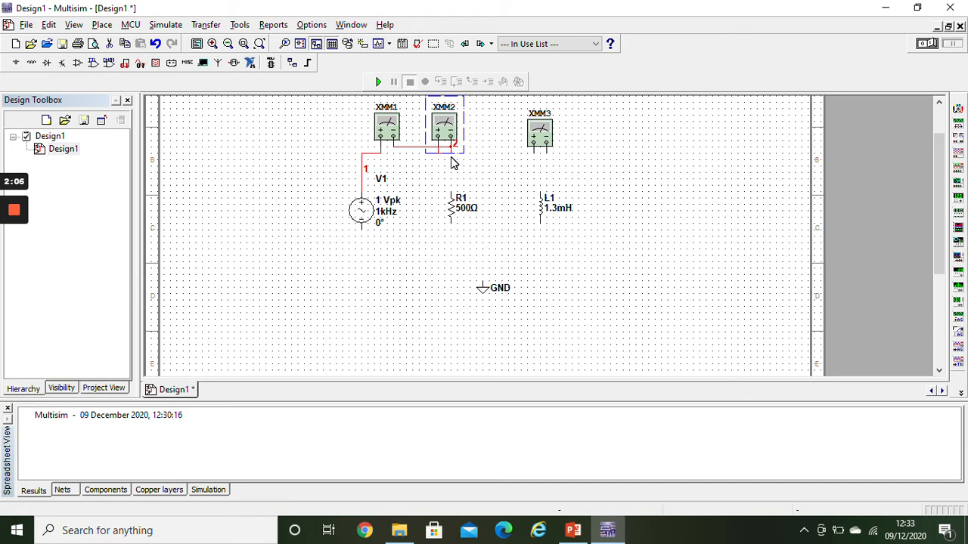
# Delete the wire between XMM1 and XMM2 and the wire shorting XMM2's terminals, and undo the last change.
pyautogui.rightClick(428, 146)
pyautogui.click(436, 155)
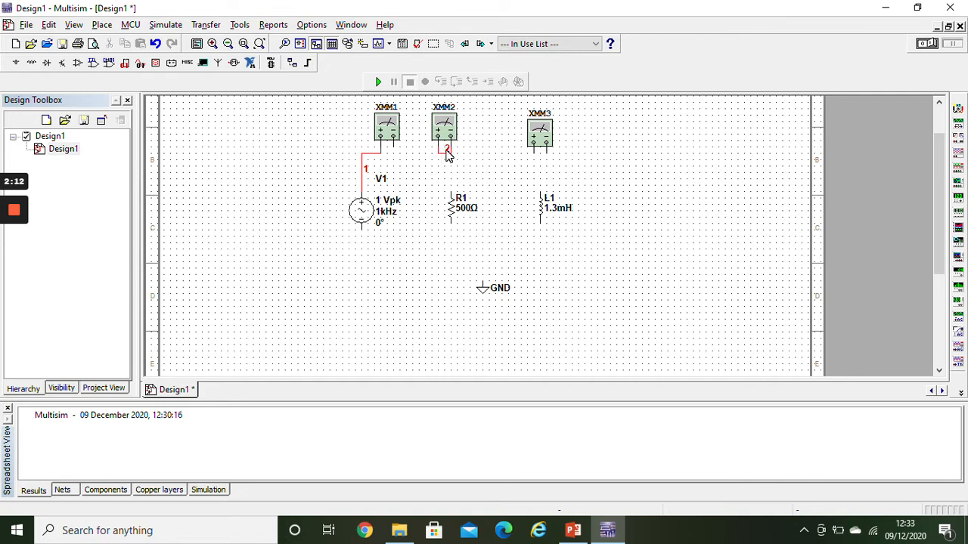
pyautogui.rightClick(446, 152)
pyautogui.click(444, 157)
pyautogui.click(443, 157)
pyautogui.rightClick(441, 152)
pyautogui.click(464, 158)
pyautogui.hotkey('ctrl', 'z')
# Wire XMM2's negative terminal to R1, and connect XMM3 between the XMM1–XMM2 node and the upper end of L1.
pyautogui.click(452, 194)
pyautogui.click(534, 152)
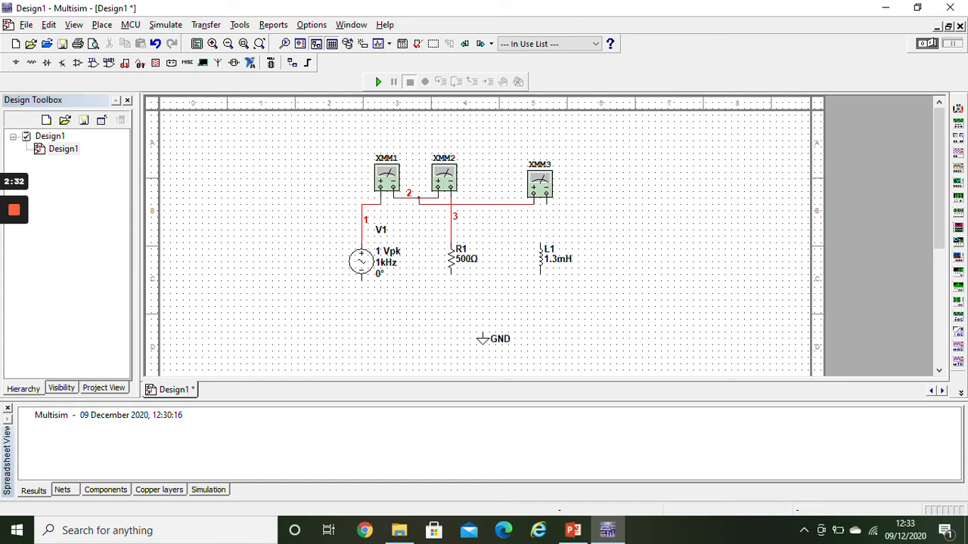
pyautogui.click(540, 243)
# Wire the lower ends of V1, R1 and L1 together, and connect the ground below R1 to that line.
pyautogui.click(361, 279)
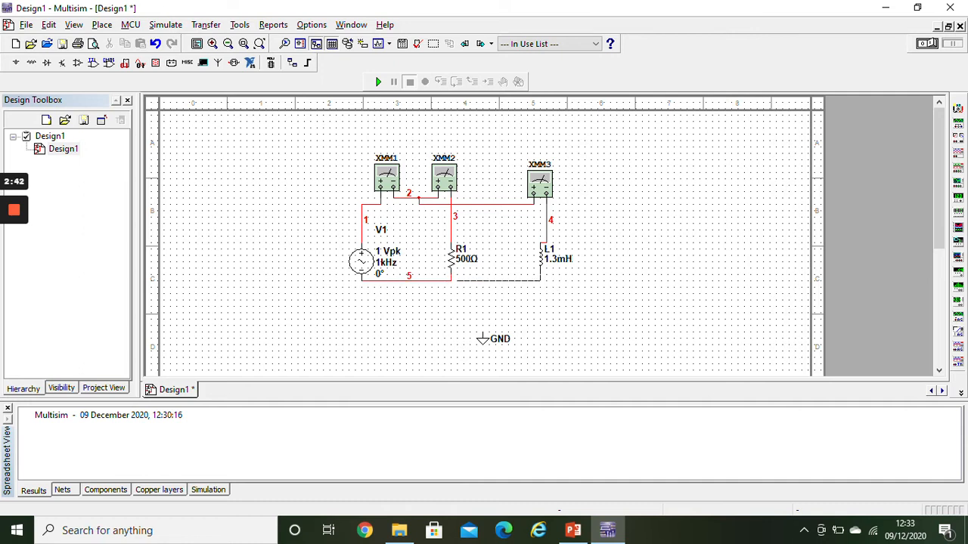
pyautogui.click(452, 279)
pyautogui.moveTo(486, 342); pyautogui.dragTo(459, 302)
pyautogui.click(404, 320)
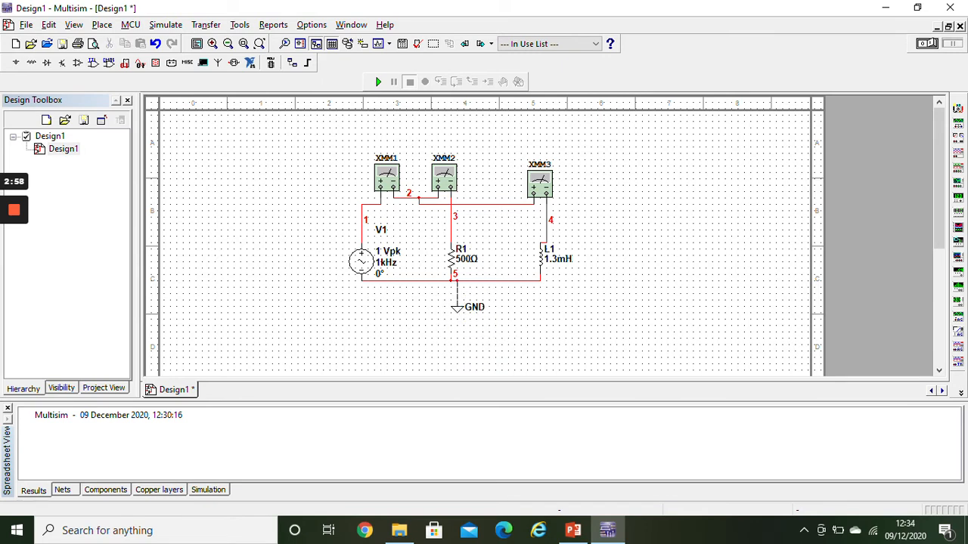
# Examine the value settings of AC voltage source V1 and close them without changes.
pyautogui.click(365, 262)
pyautogui.doubleClick(366, 262)
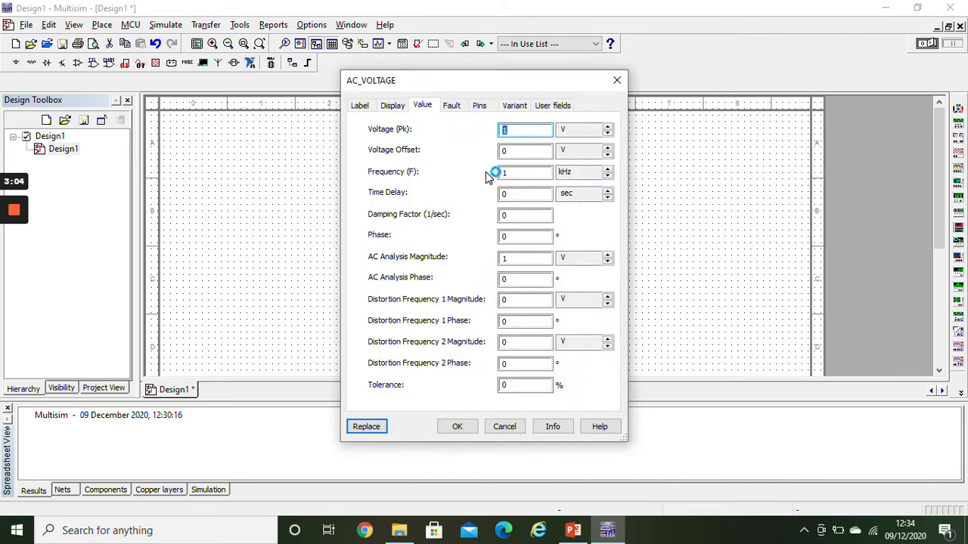
pyautogui.click(616, 81)
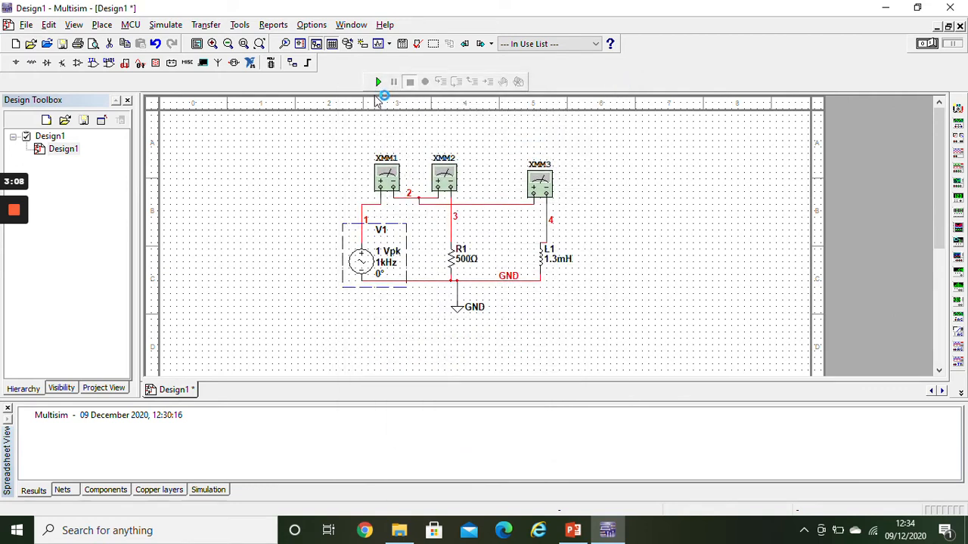
# Set multimeter XMM1 to measure AC current.
pyautogui.click(387, 177)
pyautogui.doubleClick(387, 177)
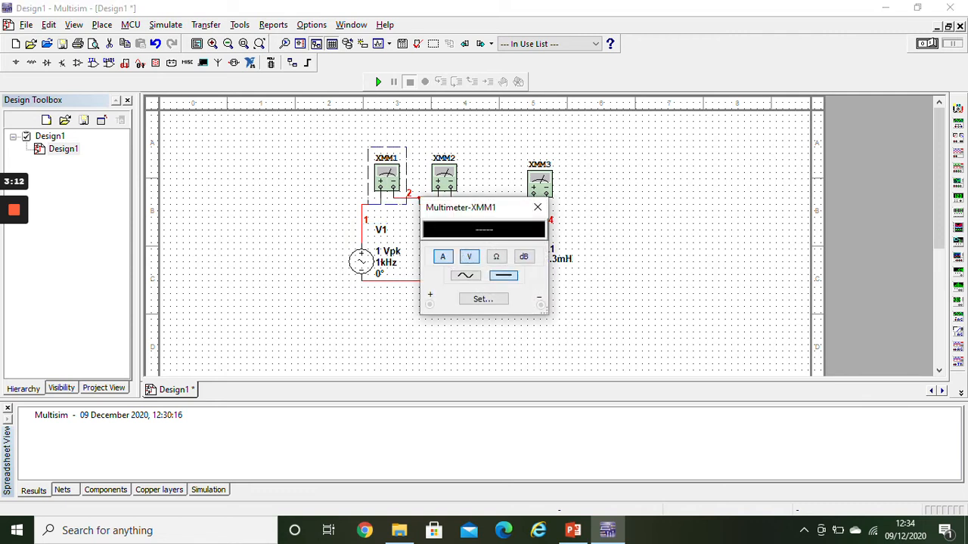
pyautogui.click(466, 276)
# Set multimeter XMM2 to measure AC current, and move the XMM1 and XMM2 readout windows clear of the circuit.
pyautogui.doubleClick(442, 171)
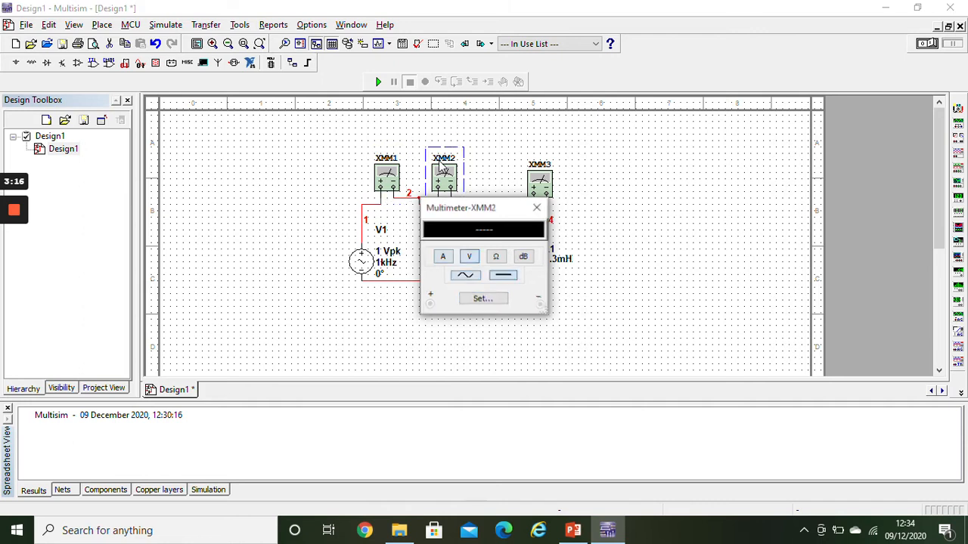
pyautogui.moveTo(492, 203); pyautogui.dragTo(552, 56)
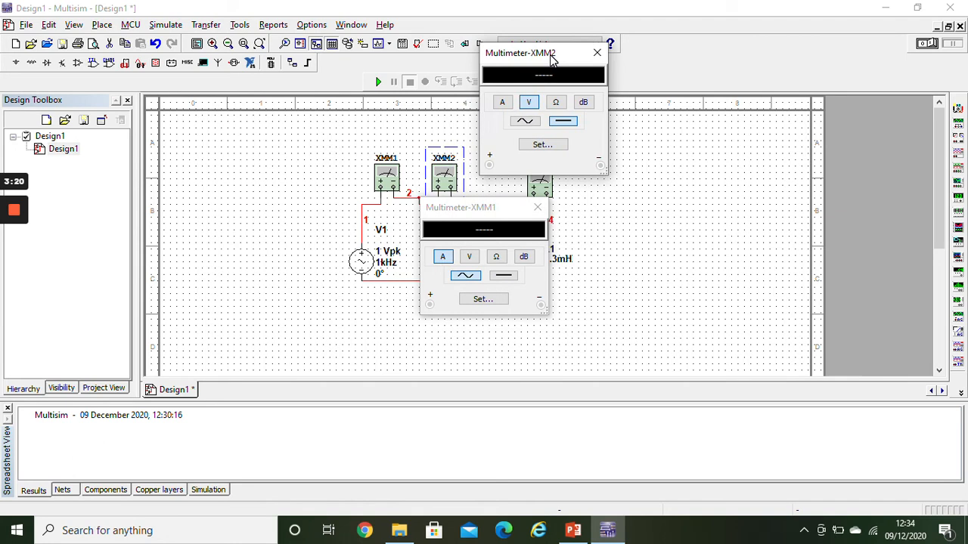
pyautogui.moveTo(470, 212); pyautogui.dragTo(216, 162)
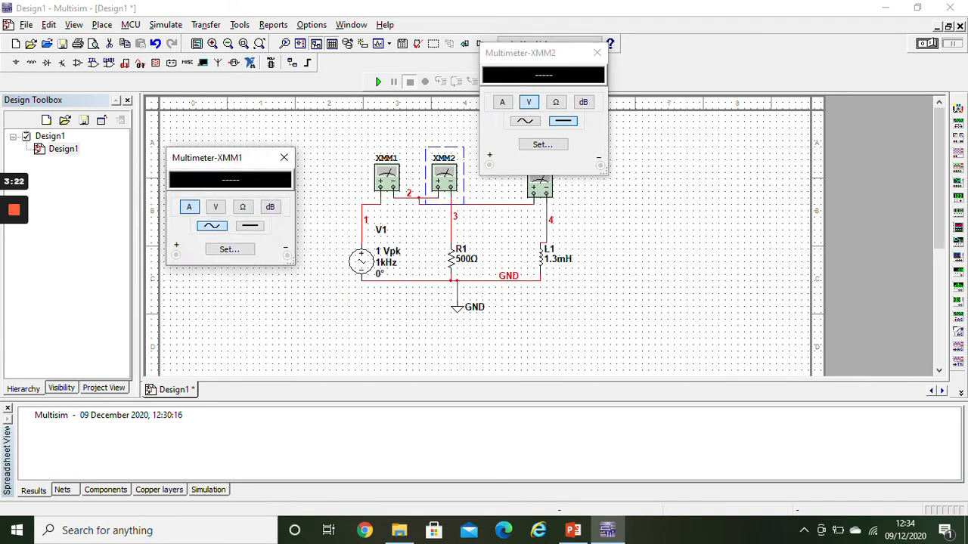
pyautogui.click(502, 102)
pyautogui.click(525, 121)
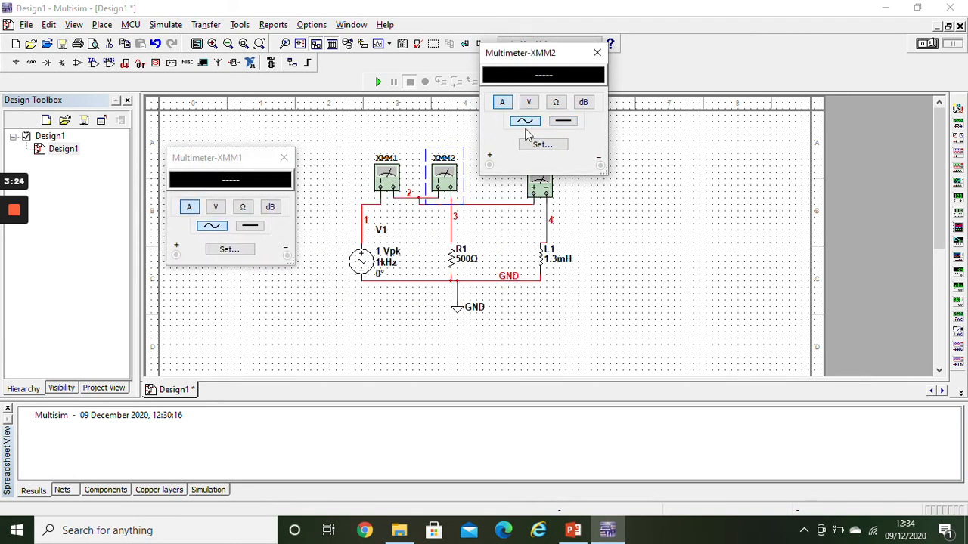
# Set multimeter XMM3 to measure AC current, with its readout window beside the circuit.
pyautogui.doubleClick(539, 189)
pyautogui.moveTo(514, 215); pyautogui.dragTo(770, 198)
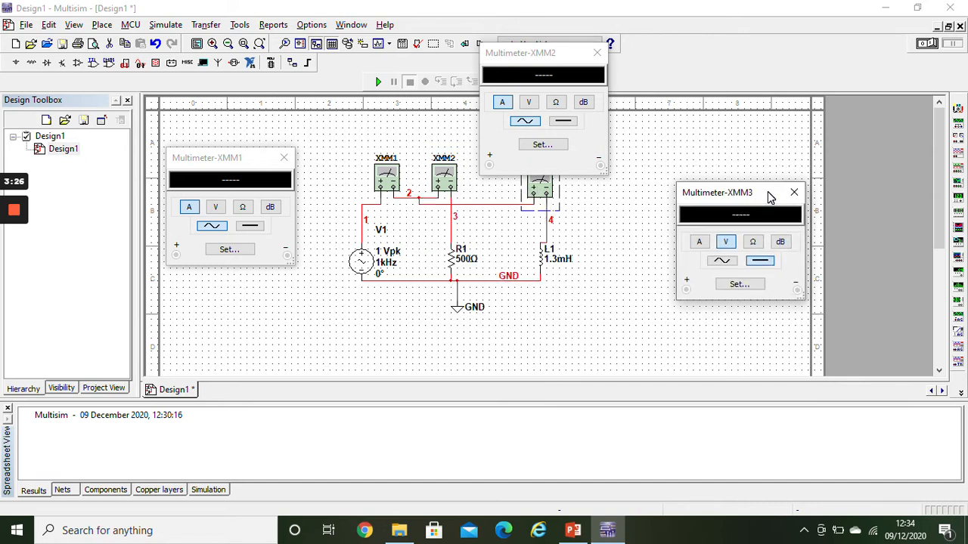
pyautogui.click(698, 241)
pyautogui.click(721, 260)
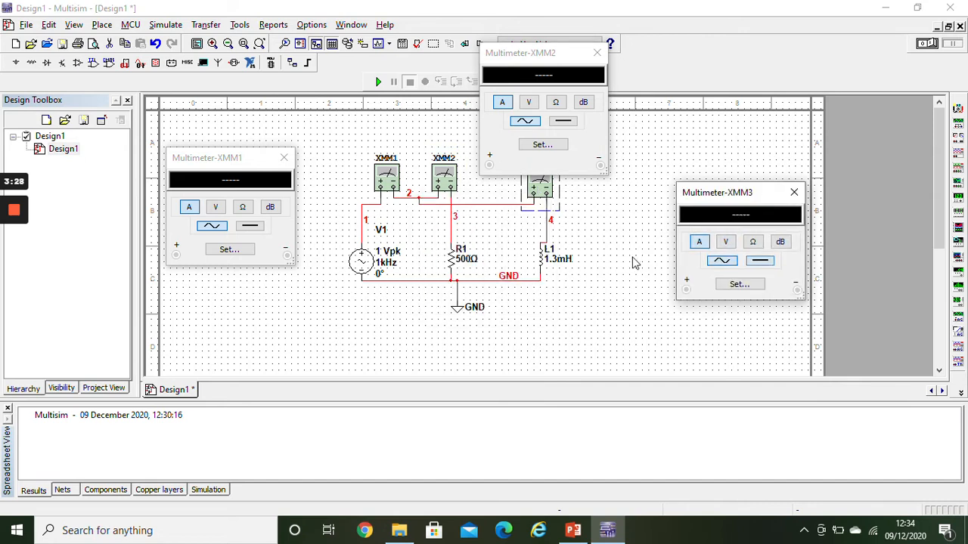
# Run the simulation to read the three currents, and stop it with XMM2's readout window closed.
pyautogui.click(375, 83)
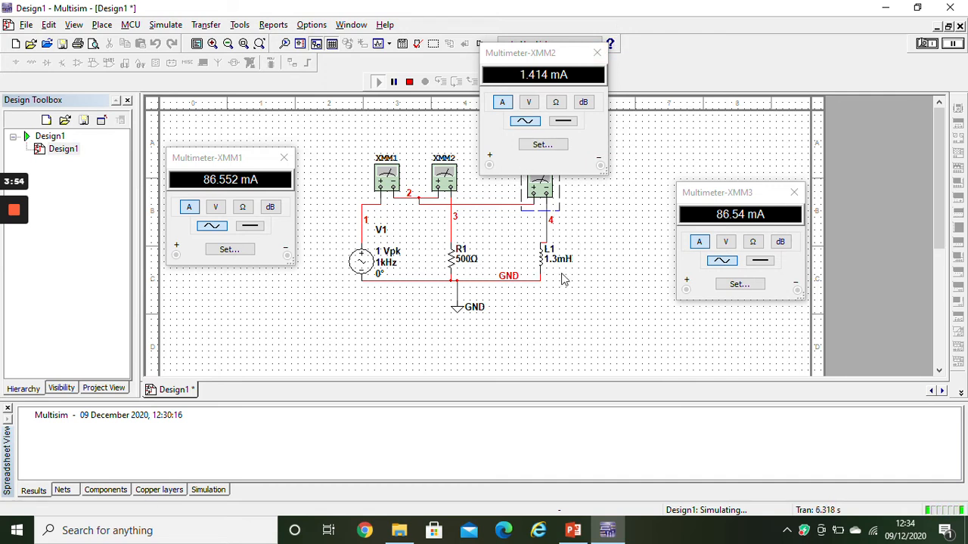
pyautogui.click(596, 52)
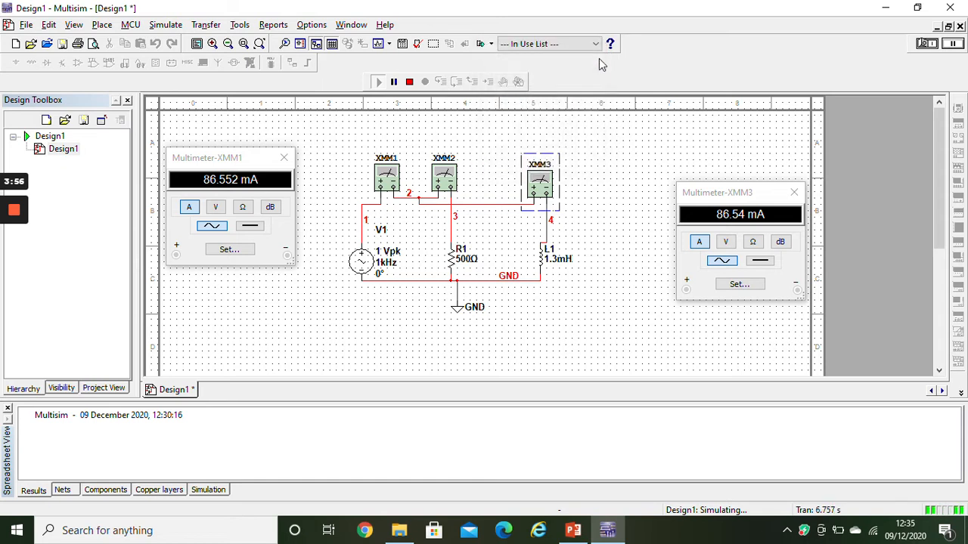
pyautogui.click(102, 25)
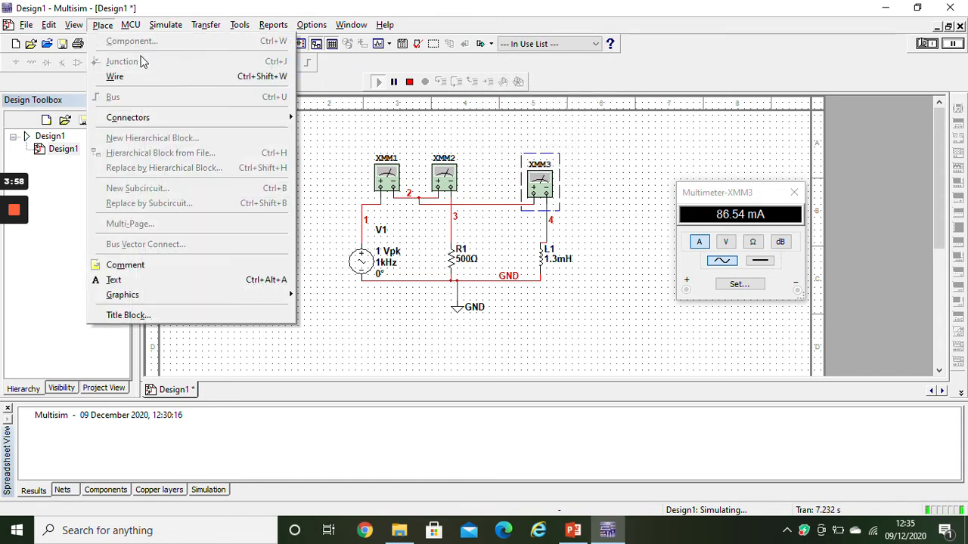
pyautogui.click(214, 155)
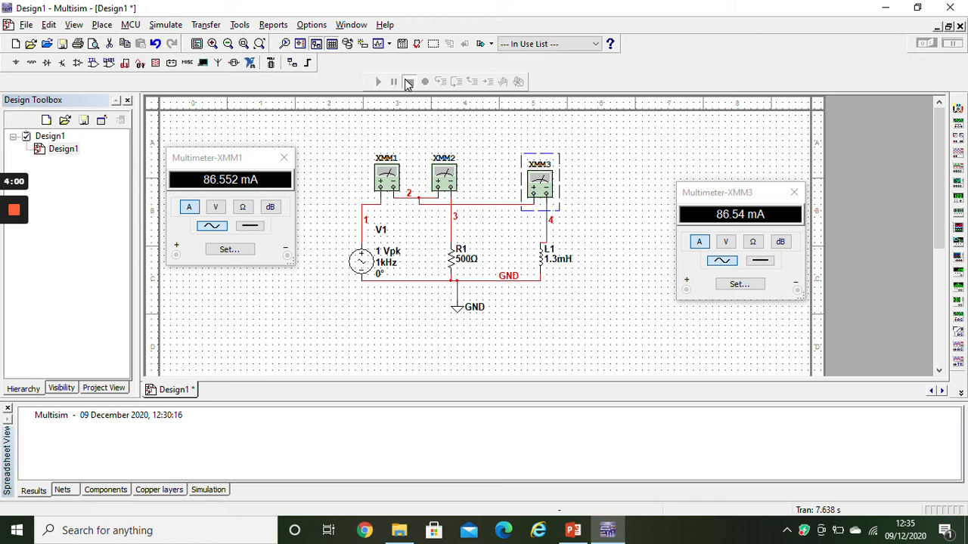
# Place a 0.005 Ω resistor from the Basic group below inductor L1, and close the component browser.
pyautogui.click(102, 25)
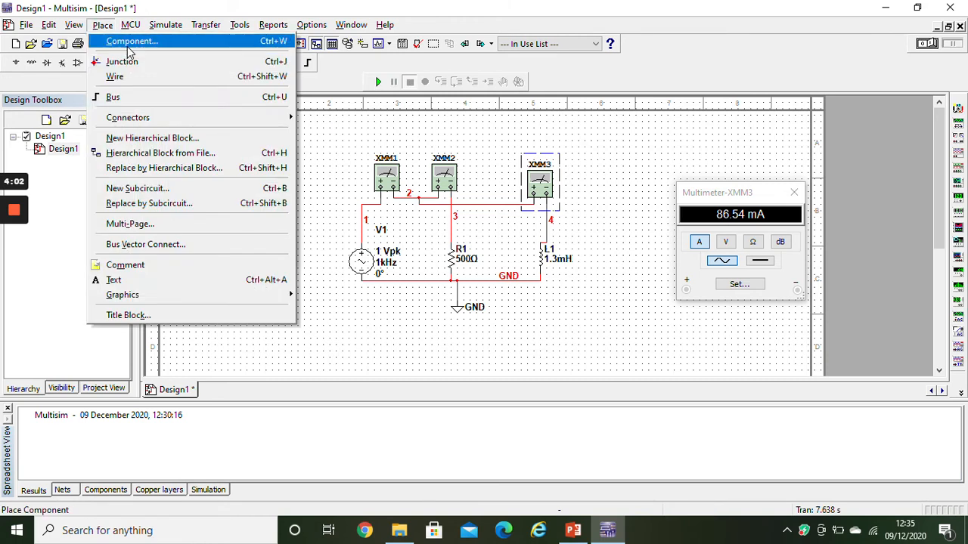
pyautogui.click(128, 39)
pyautogui.click(404, 189)
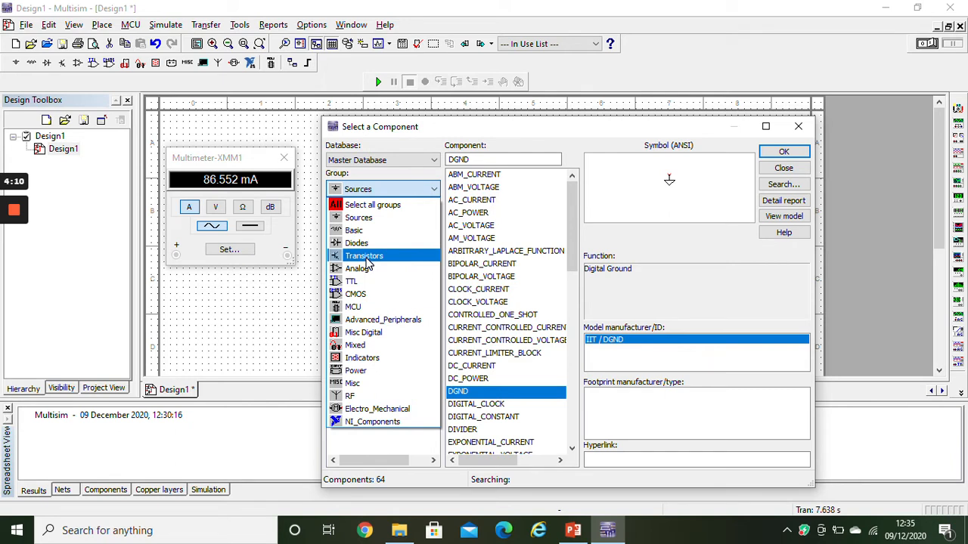
pyautogui.click(355, 230)
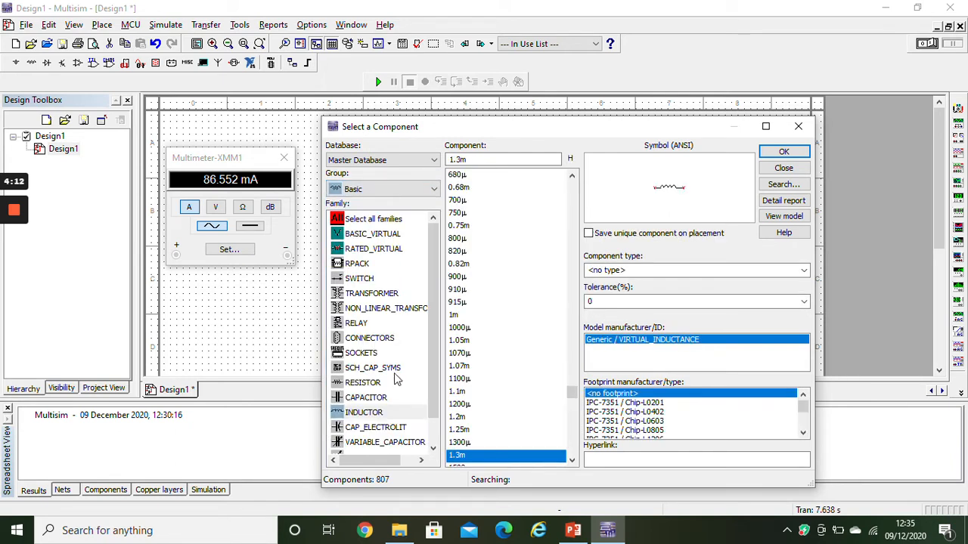
pyautogui.click(364, 382)
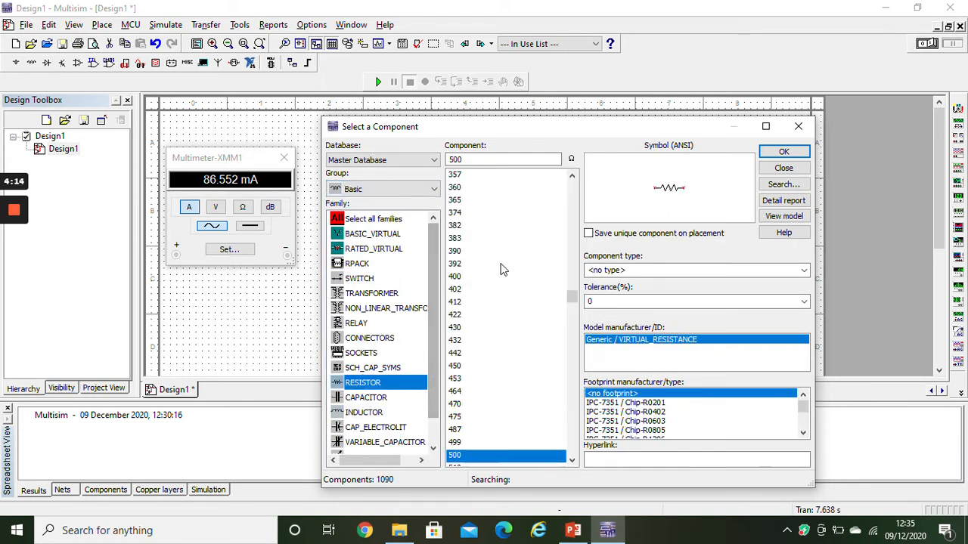
pyautogui.moveTo(571, 292); pyautogui.dragTo(572, 187)
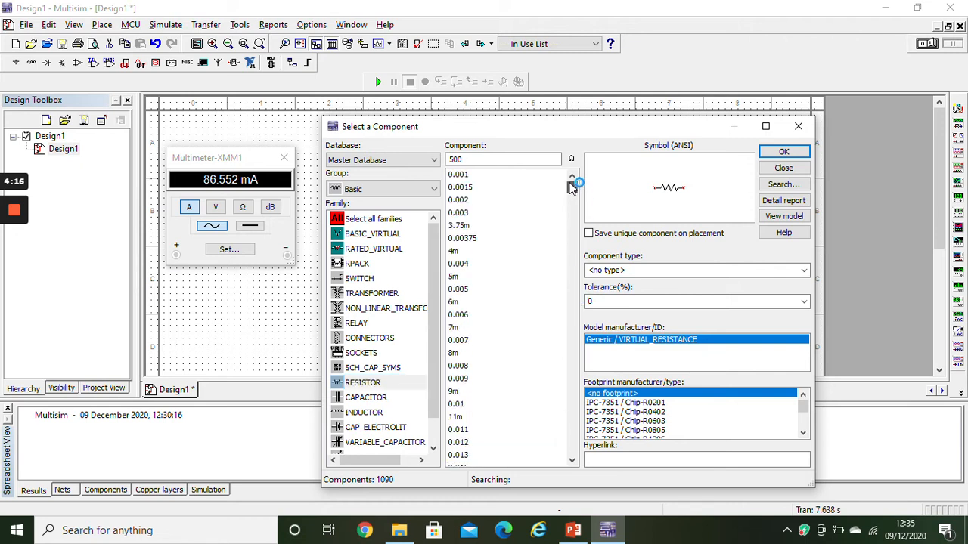
pyautogui.doubleClick(459, 291)
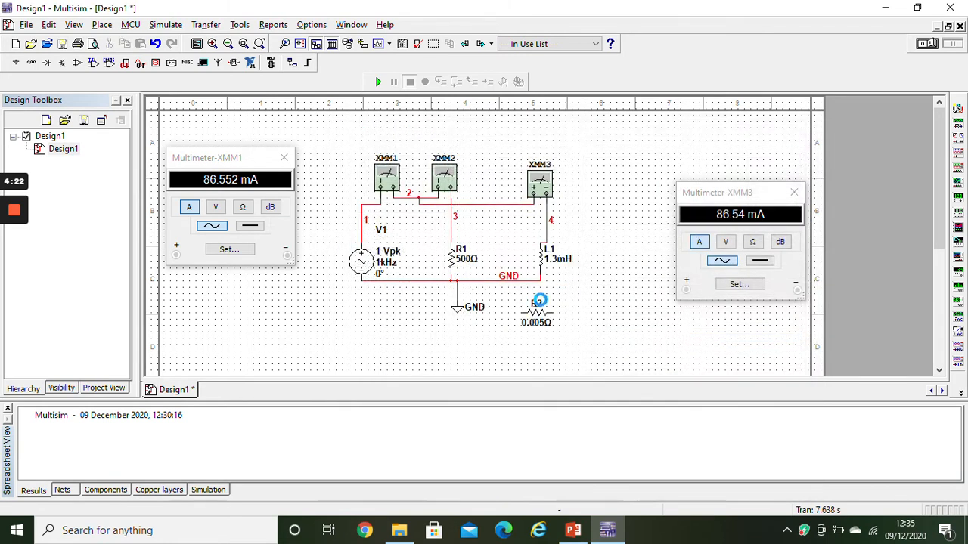
pyautogui.click(536, 303)
pyautogui.click(799, 126)
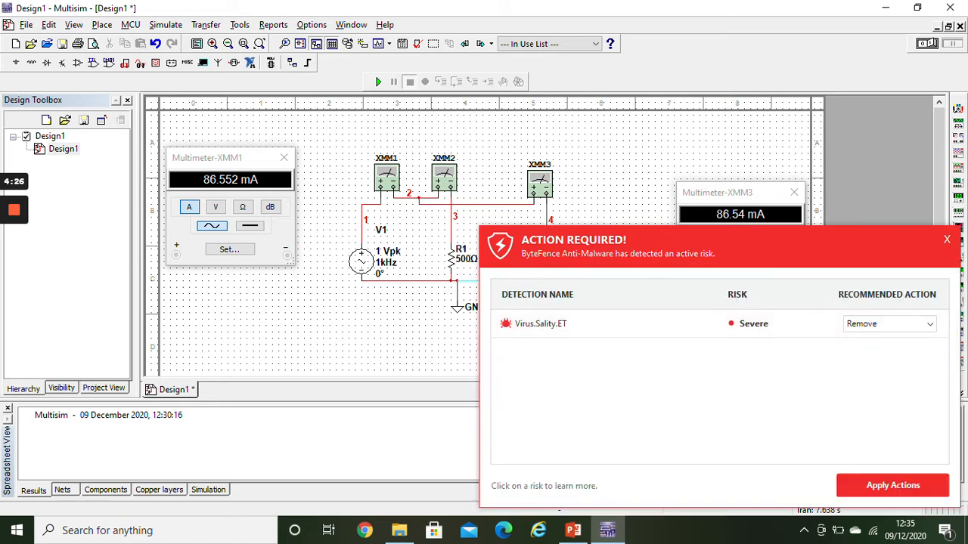
# Dismiss the ByteFence Anti-Malware alert without applying its recommended action, and cancel the stray wire on the schematic.
pyautogui.click(947, 241)
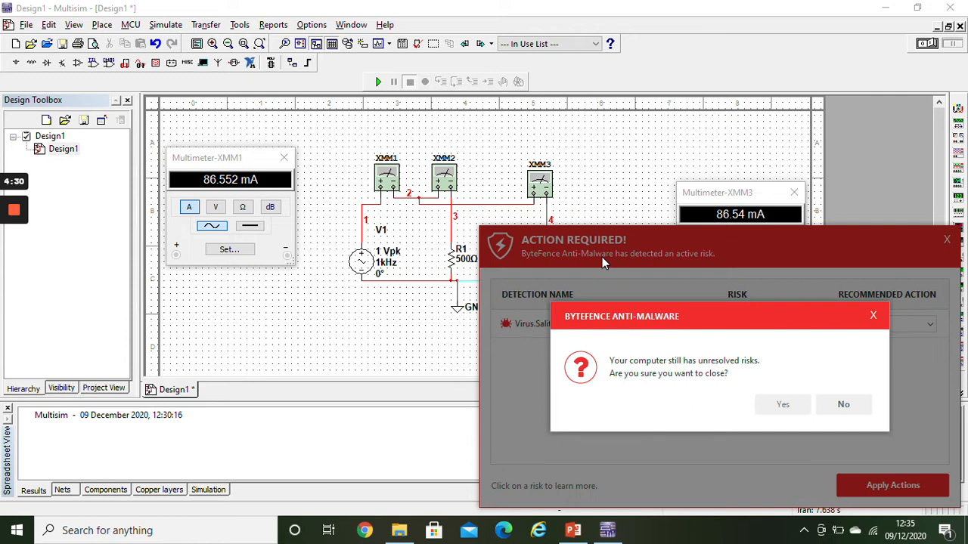
pyautogui.click(782, 404)
pyautogui.scroll(-3, 484, 234)
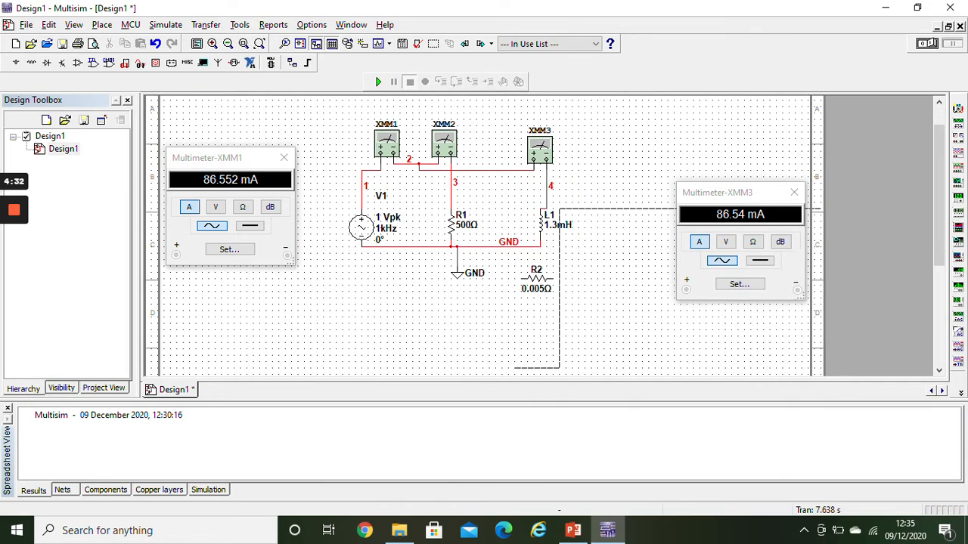
pyautogui.moveTo(586, 300); pyautogui.dragTo(585, 302)
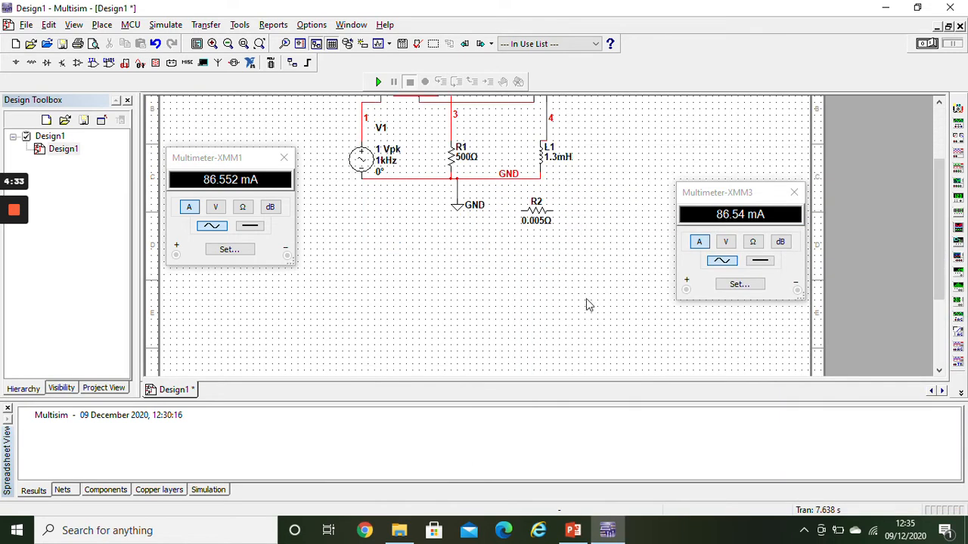
# Delete the wire between the lower end of L1 and the ground line.
pyautogui.click(539, 180)
pyautogui.rightClick(539, 183)
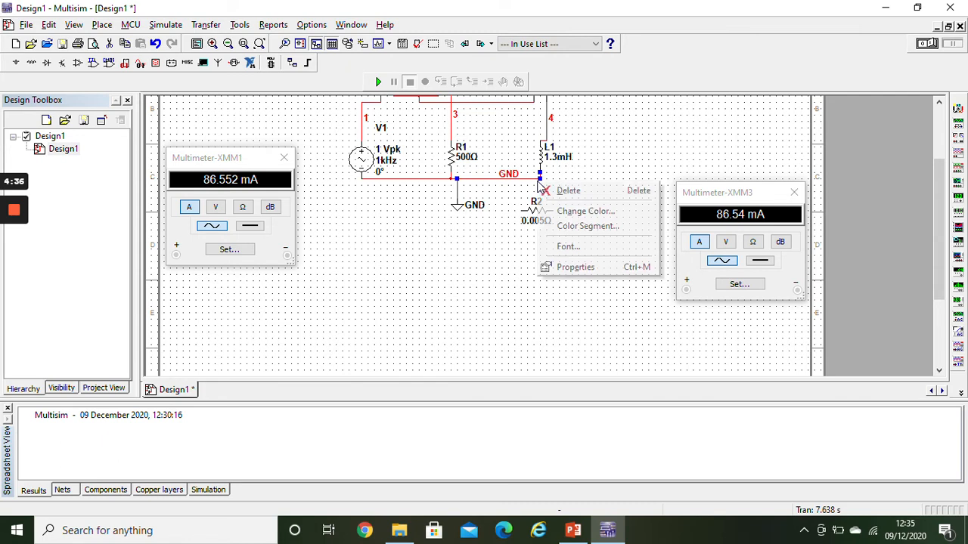
pyautogui.click(546, 191)
# Rotate resistor R2 by 90 degrees clockwise.
pyautogui.rightClick(534, 215)
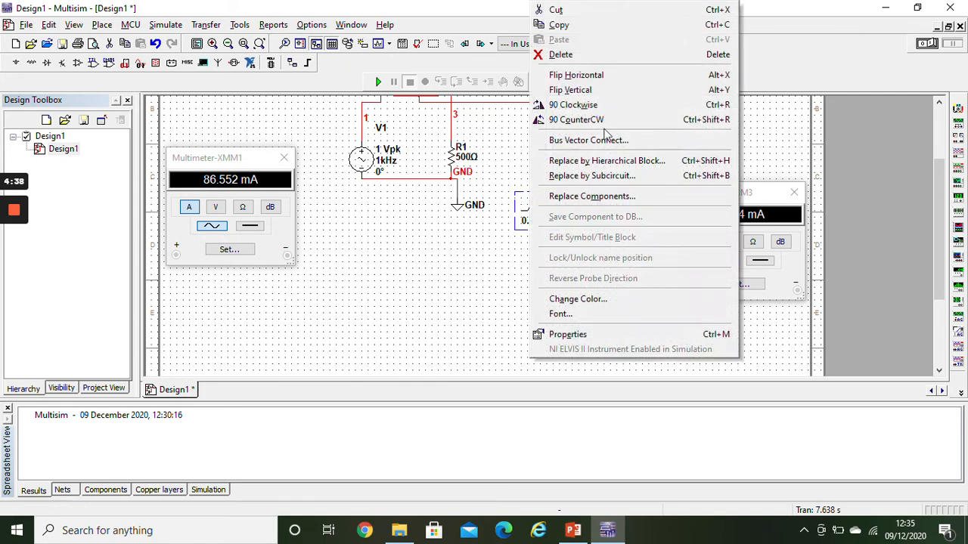
pyautogui.click(620, 91)
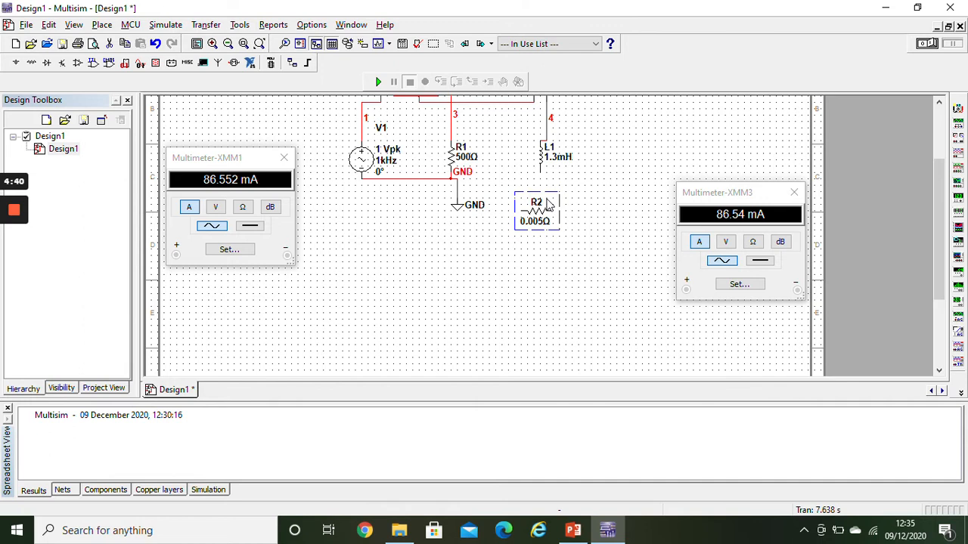
pyautogui.rightClick(541, 204)
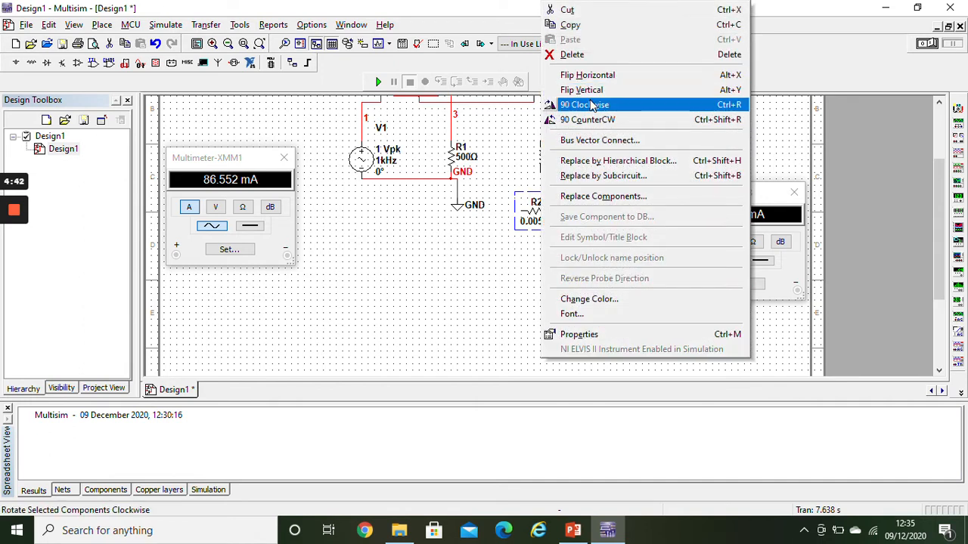
pyautogui.click(590, 104)
# Wire R2 in series between the lower end of L1 and the ground line.
pyautogui.click(540, 173)
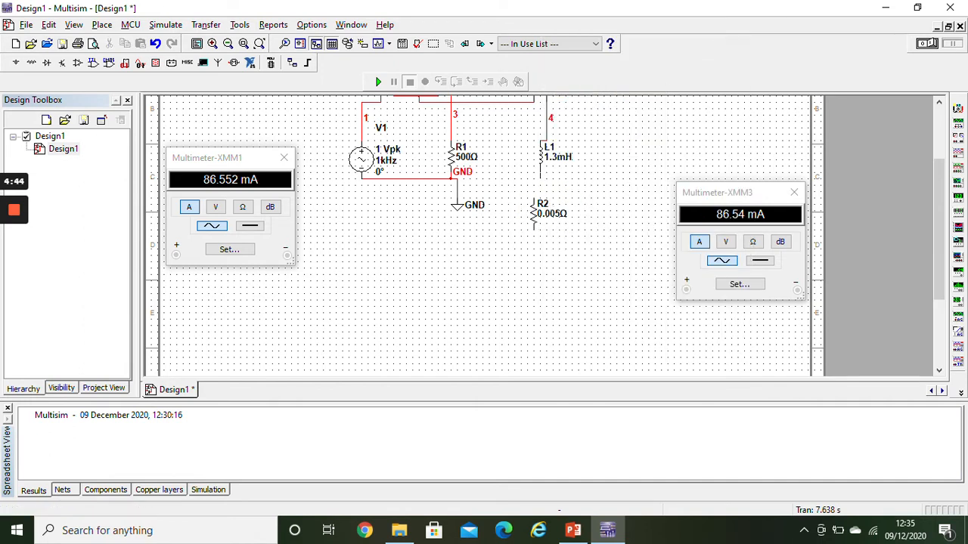
pyautogui.click(533, 198)
pyautogui.click(457, 182)
pyautogui.click(534, 228)
pyautogui.scroll(3, 563, 240)
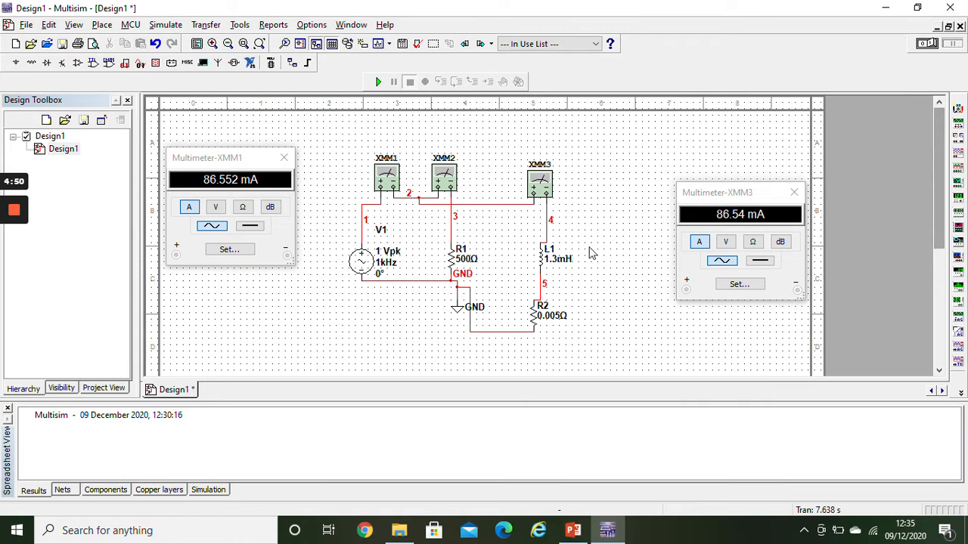
# Run the simulation with XMM2's readout window open again, and close all three multimeter readouts after reading the currents.
pyautogui.doubleClick(446, 176)
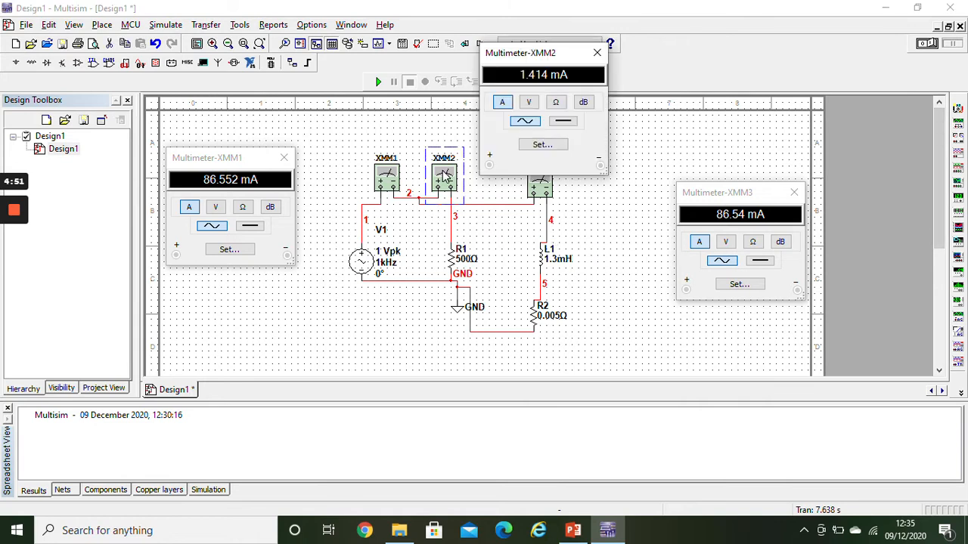
pyautogui.click(379, 85)
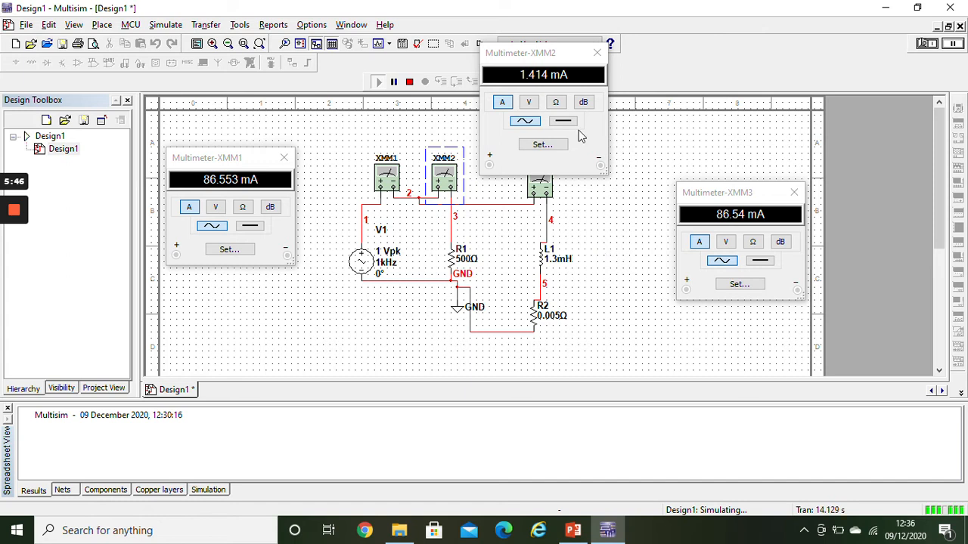
pyautogui.click(597, 52)
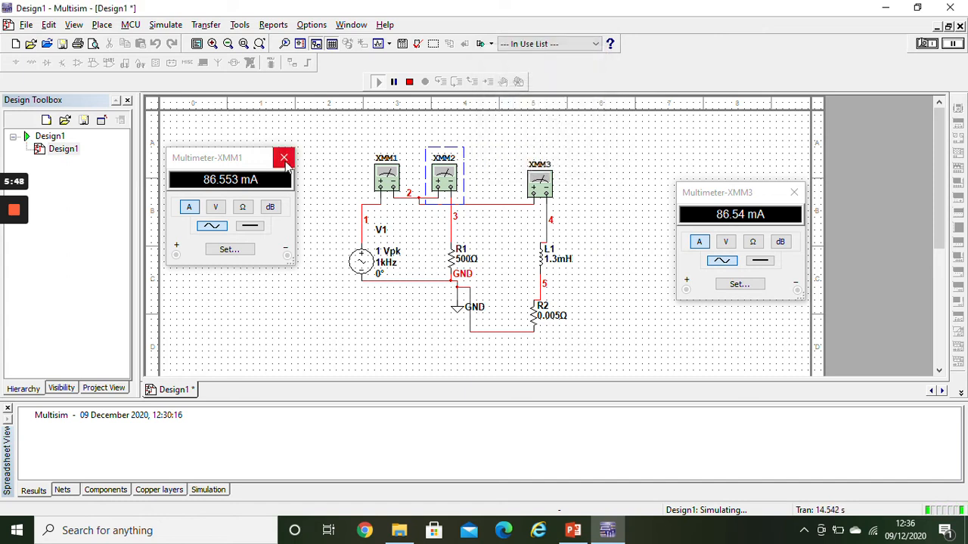
pyautogui.click(286, 161)
pyautogui.click(794, 192)
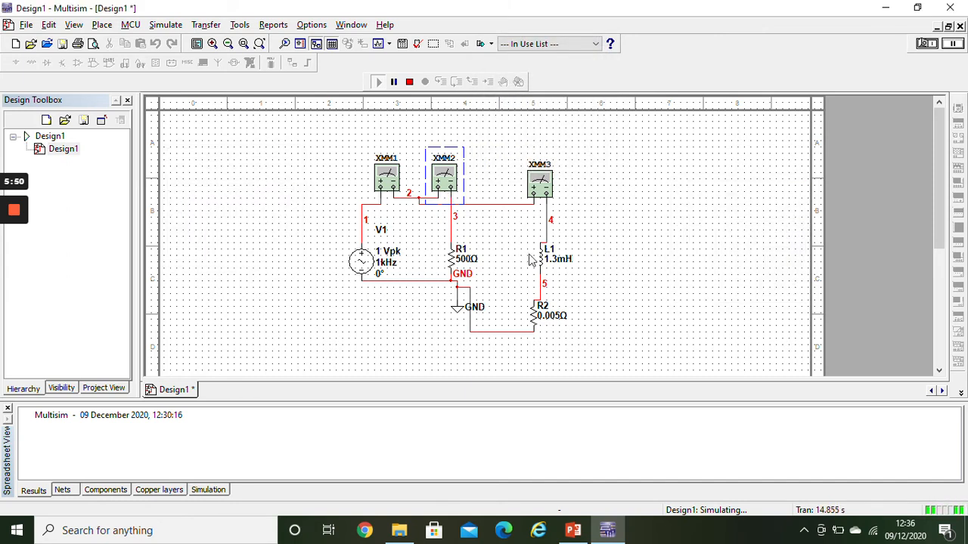
# Switch to the PowerPoint presentation and examine the capacitance formula C=1/4.pi.pi.f.f.L on slide 9.
pyautogui.moveTo(530, 235); pyautogui.dragTo(579, 277)
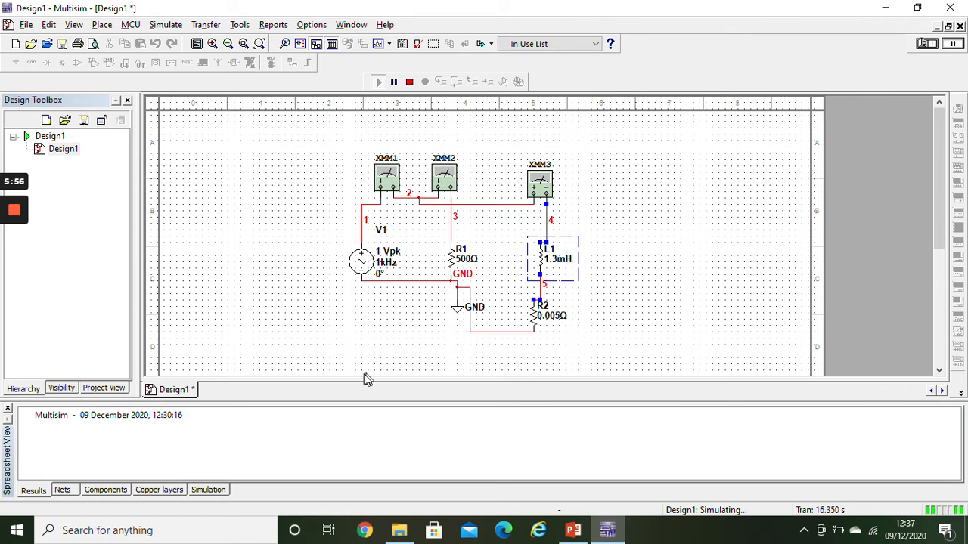
pyautogui.click(573, 530)
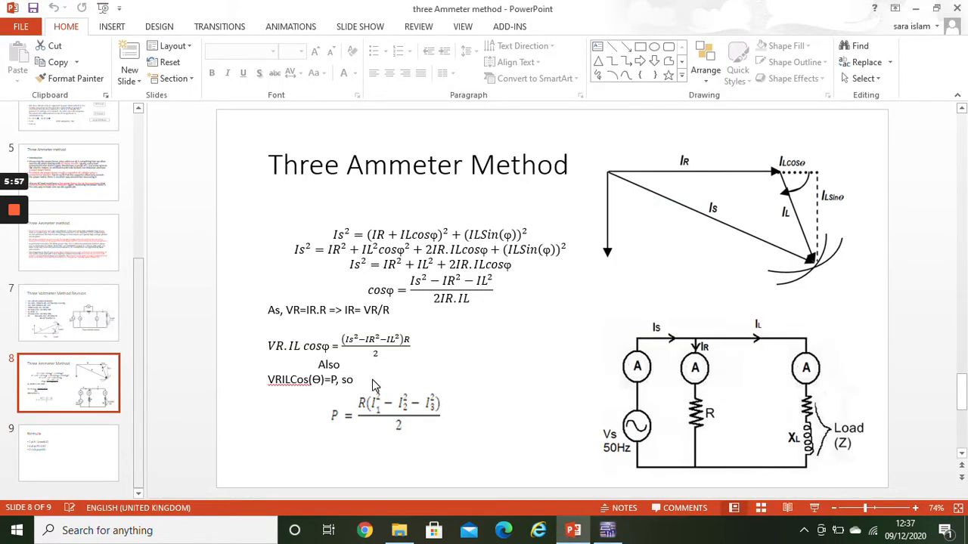
pyautogui.click(47, 458)
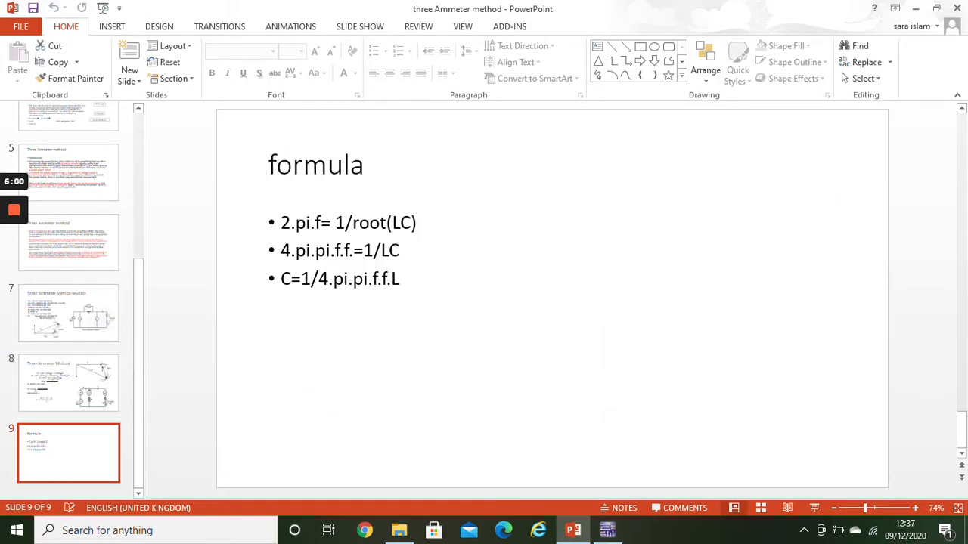
pyautogui.moveTo(281, 279); pyautogui.dragTo(403, 279)
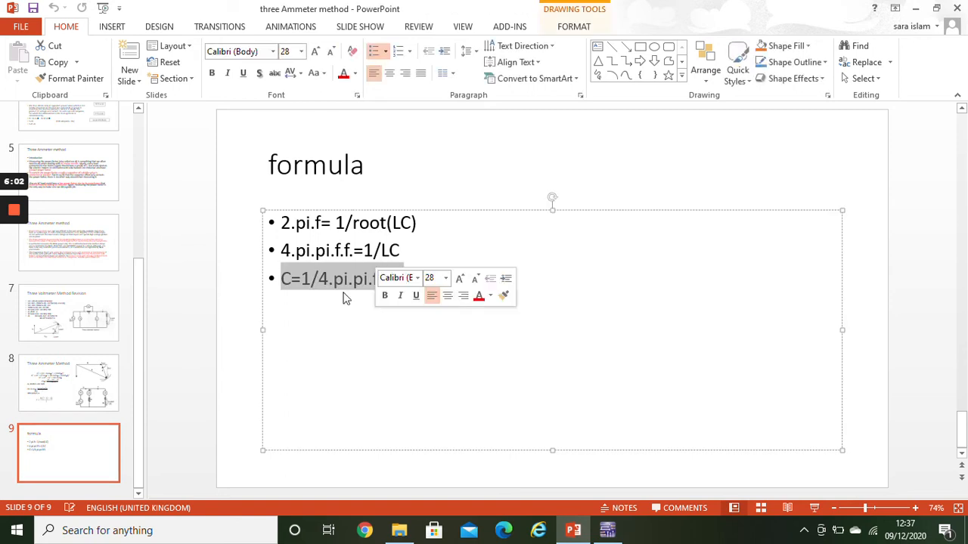
pyautogui.click(401, 279)
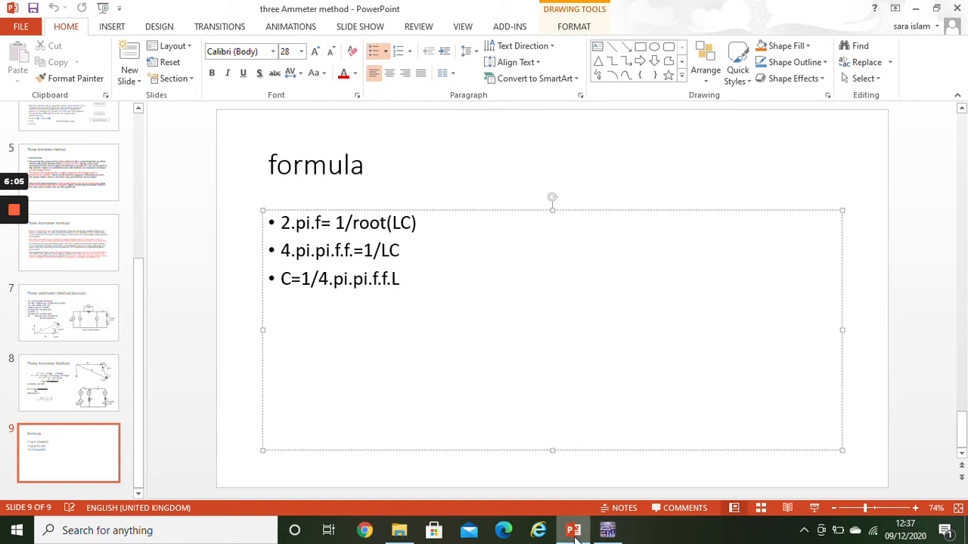
# Back in Multisim, stop the running simulation and delete inductor L1 together with its connecting wires.
pyautogui.click(607, 530)
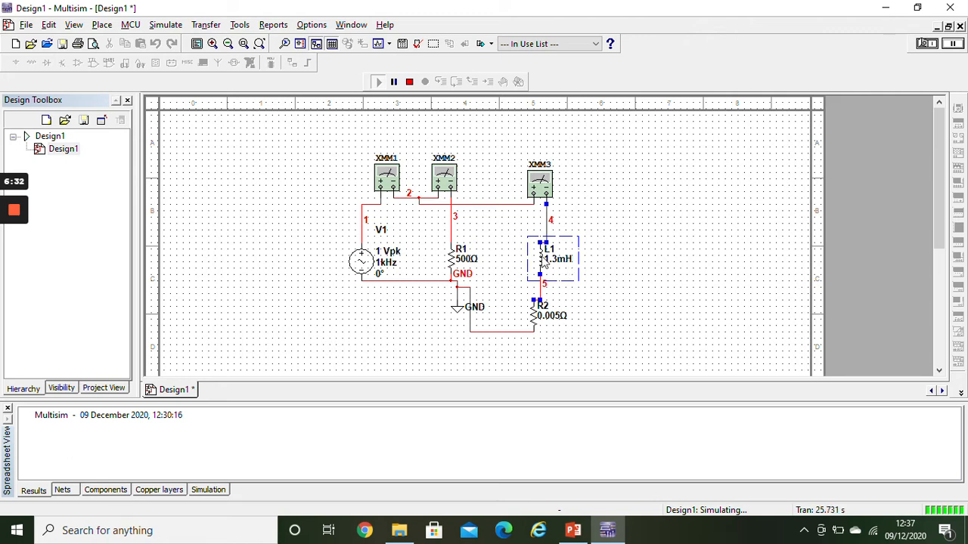
pyautogui.rightClick(542, 260)
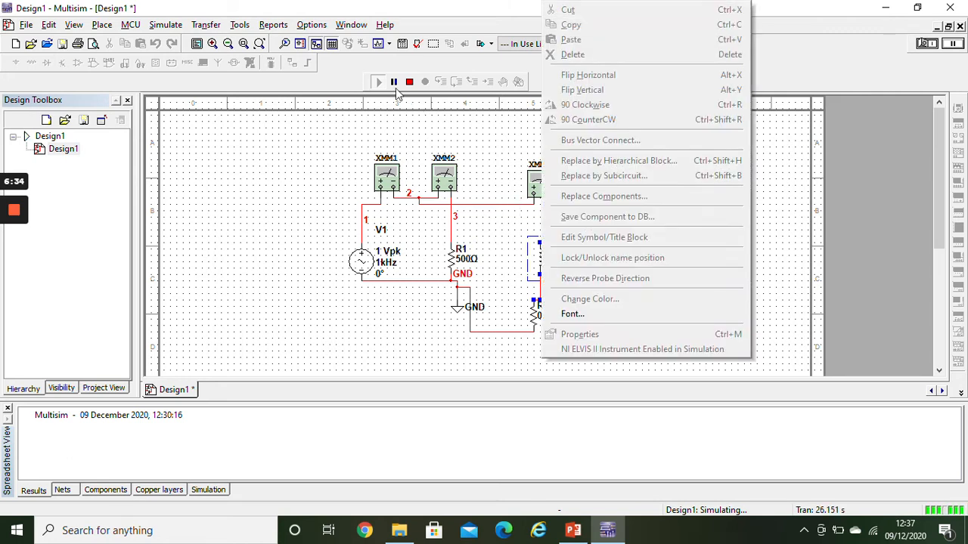
pyautogui.click(394, 82)
pyautogui.rightClick(547, 257)
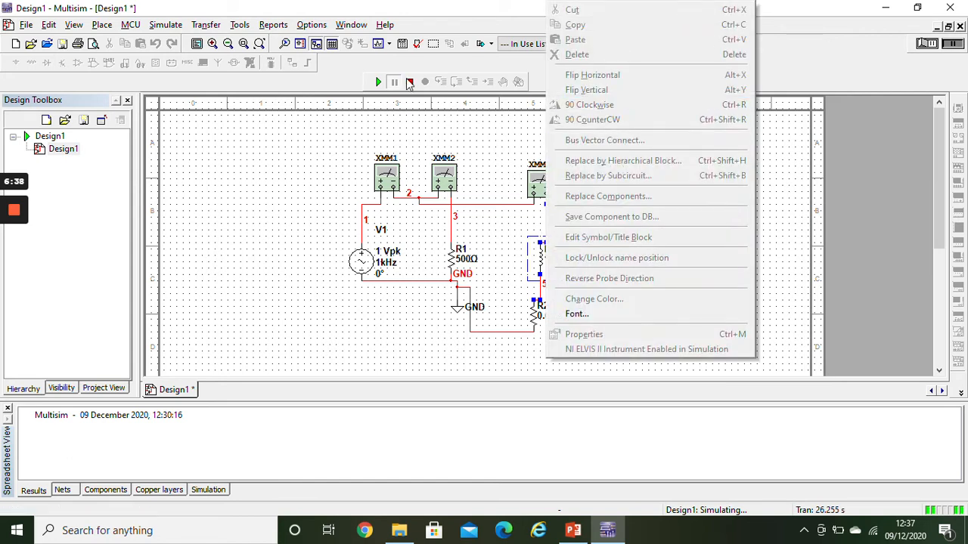
pyautogui.click(408, 82)
pyautogui.click(410, 81)
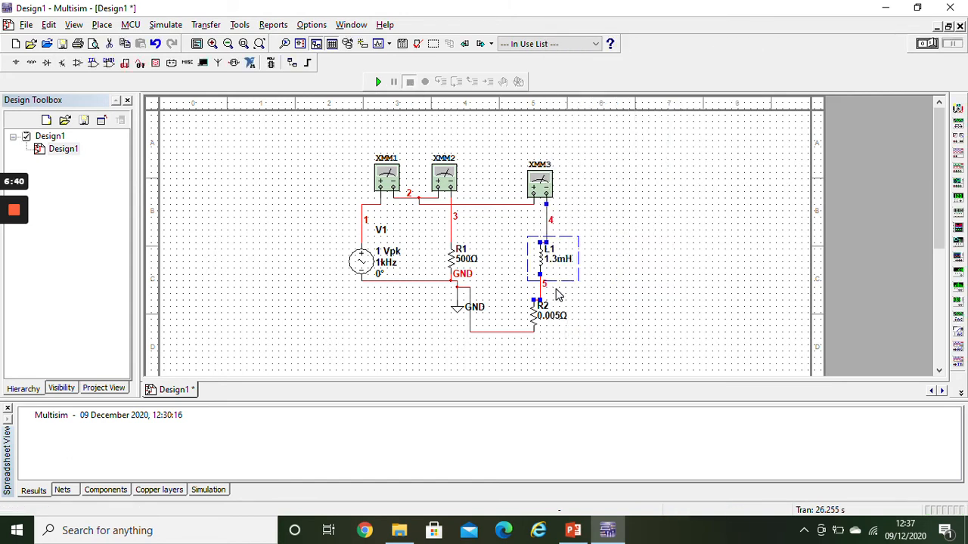
pyautogui.rightClick(539, 268)
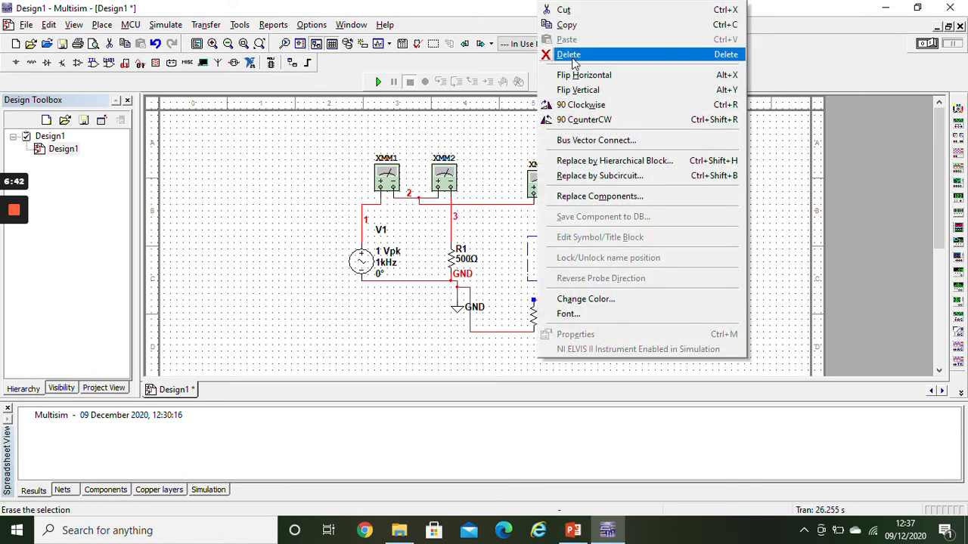
pyautogui.click(556, 55)
# Place a 100 mF capacitor from the Basic group on the schematic and close the component browser.
pyautogui.click(102, 25)
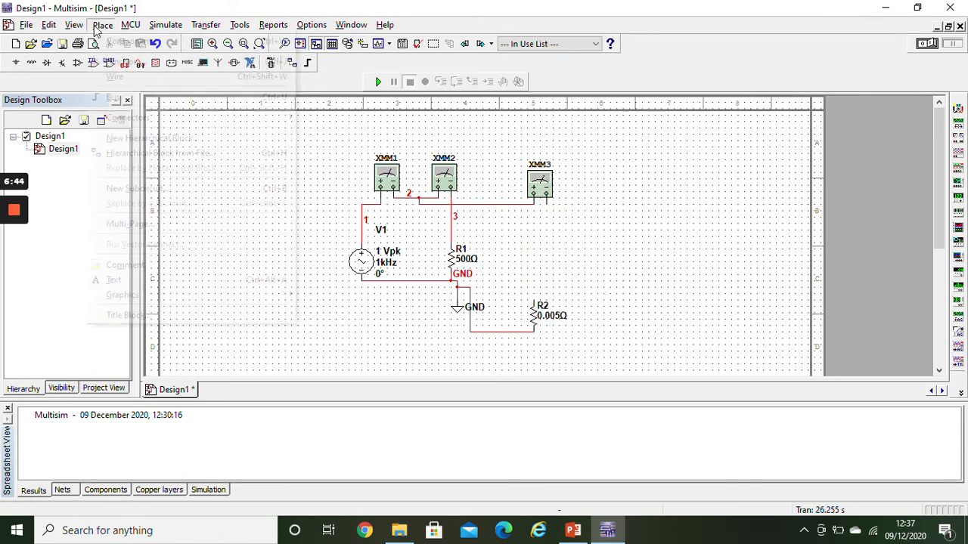
pyautogui.click(125, 40)
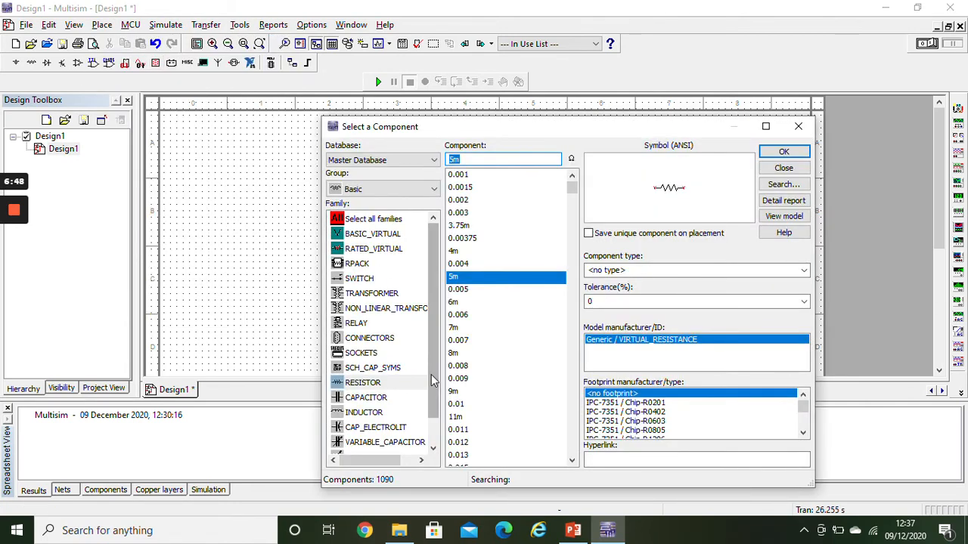
pyautogui.click(433, 427)
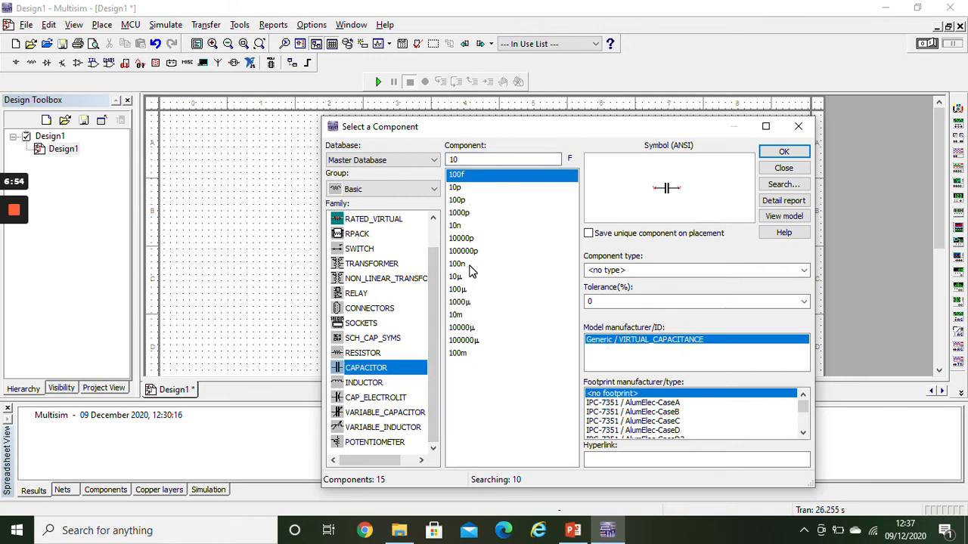
pyautogui.doubleClick(464, 355)
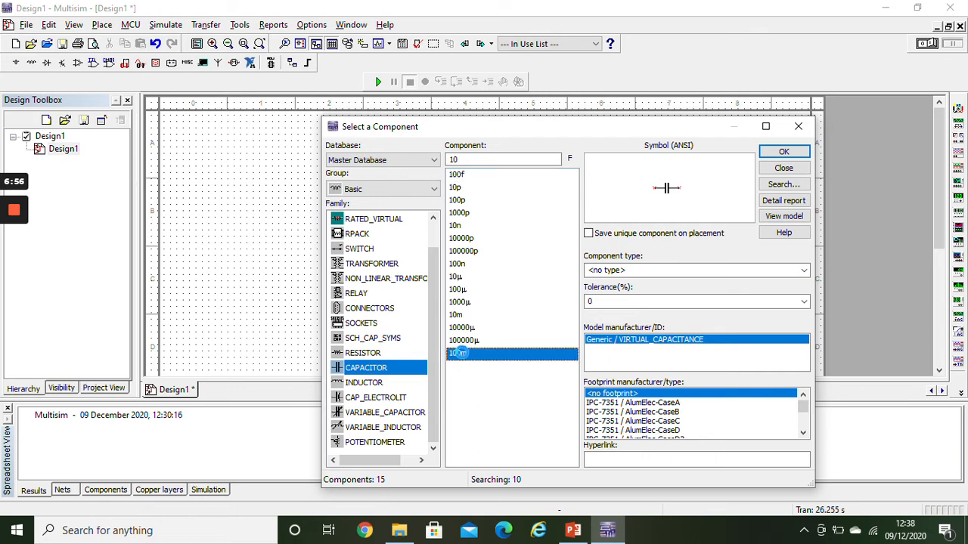
pyautogui.click(651, 137)
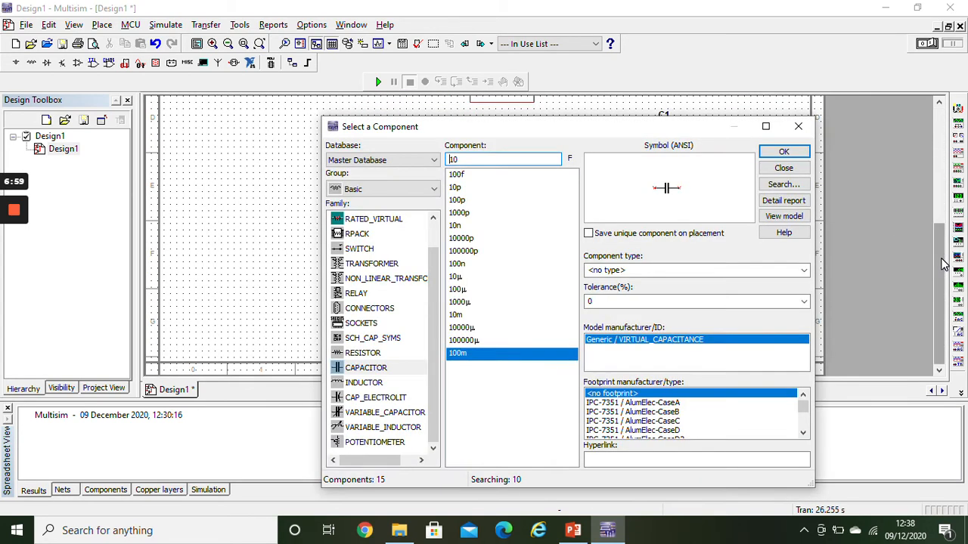
pyautogui.click(798, 126)
pyautogui.moveTo(944, 259); pyautogui.dragTo(942, 142)
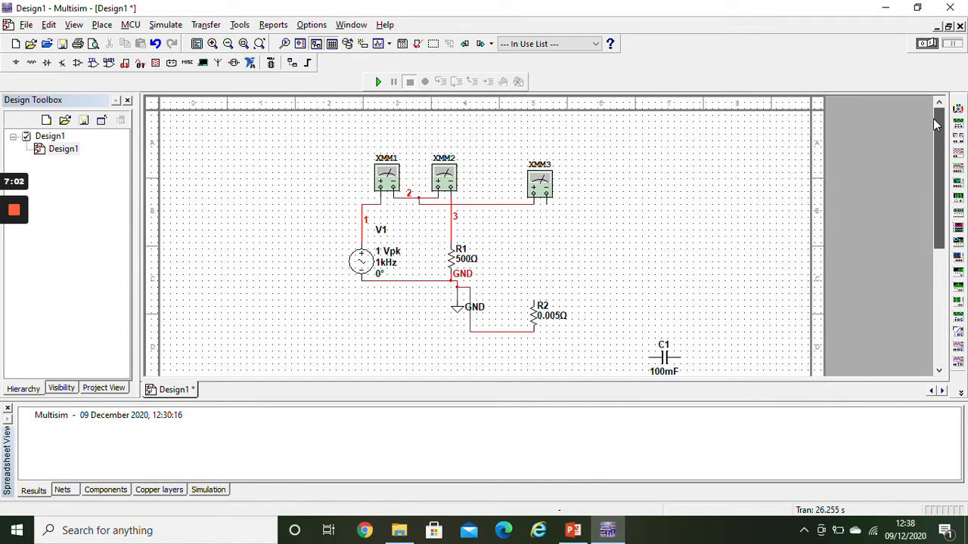
# Delete the 100 mF capacitor from the schematic.
pyautogui.click(673, 366)
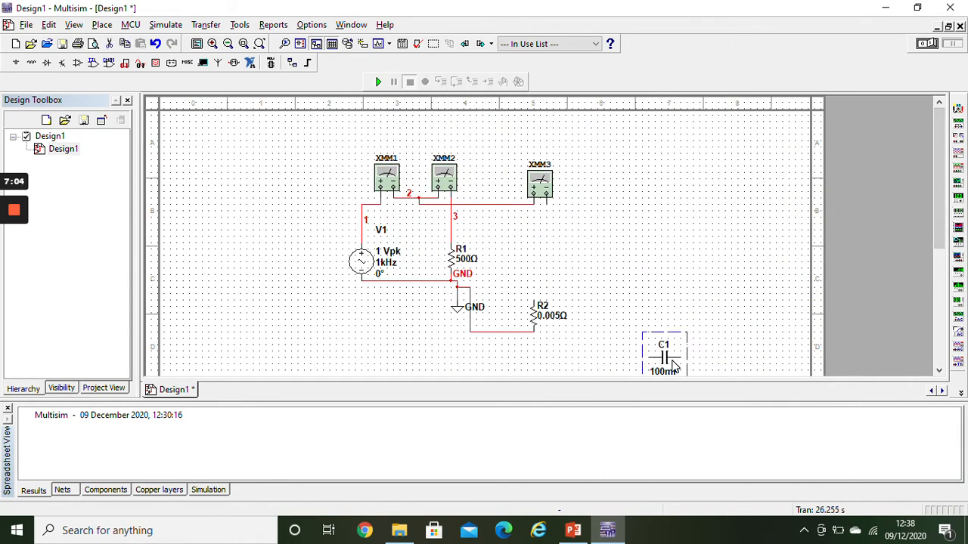
pyautogui.rightClick(673, 366)
pyautogui.click(700, 52)
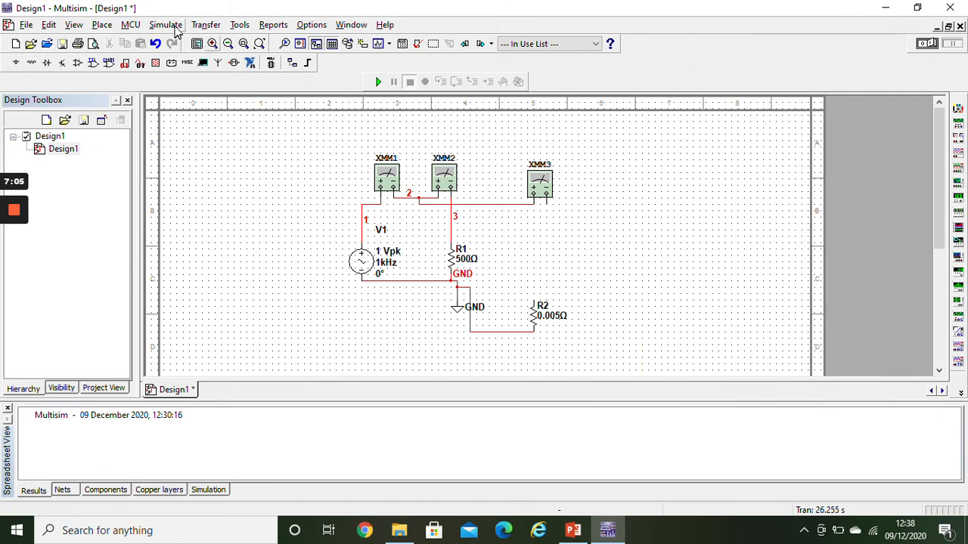
# Place a 10 pF capacitor below multimeter XMM3 and close the component browser.
pyautogui.click(101, 24)
pyautogui.click(113, 39)
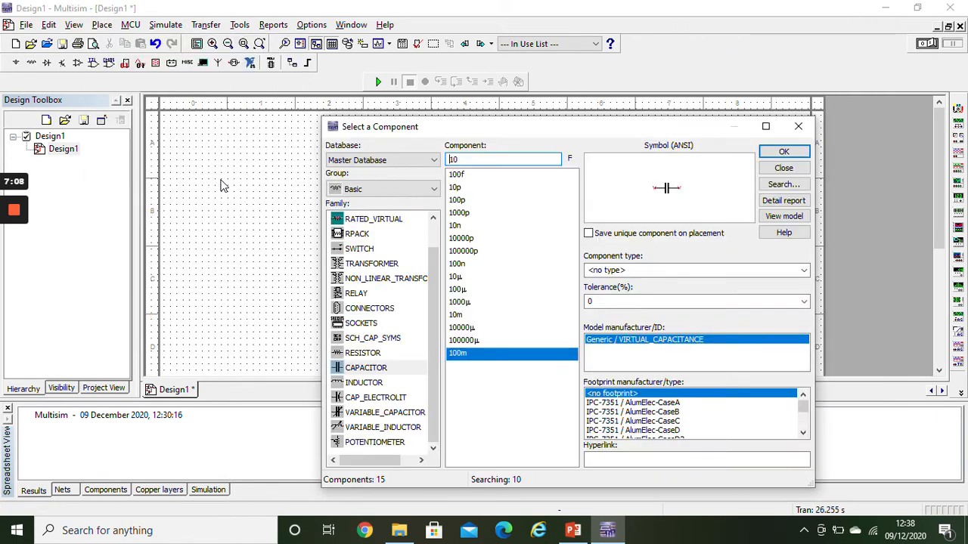
pyautogui.doubleClick(456, 188)
pyautogui.click(544, 235)
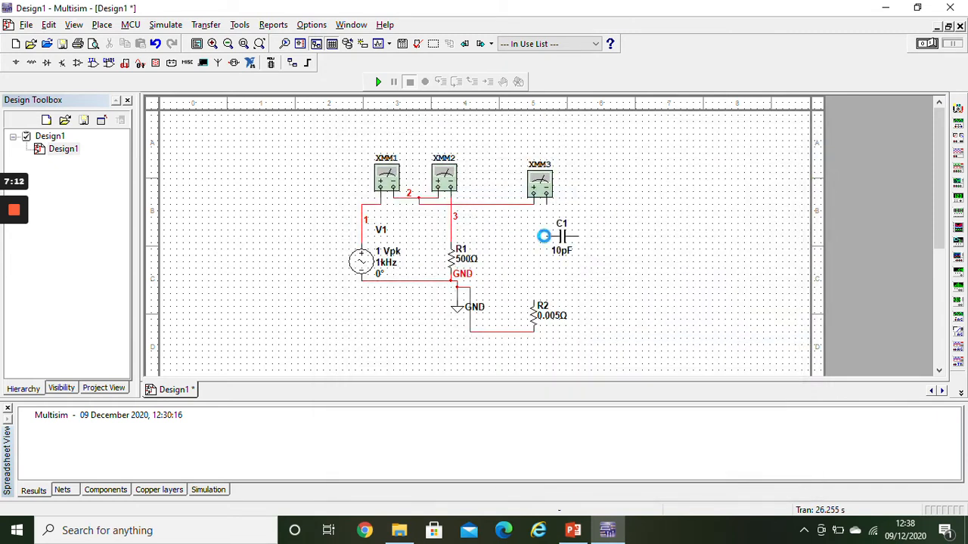
pyautogui.click(799, 127)
# Rotate capacitor C1 by 90 degrees counterclockwise.
pyautogui.click(592, 259)
pyautogui.rightClick(571, 248)
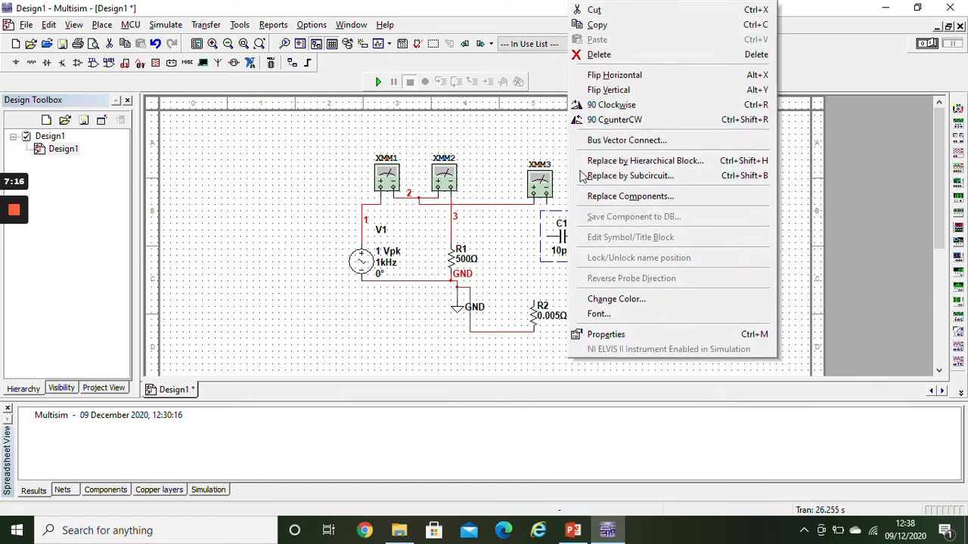
pyautogui.click(596, 118)
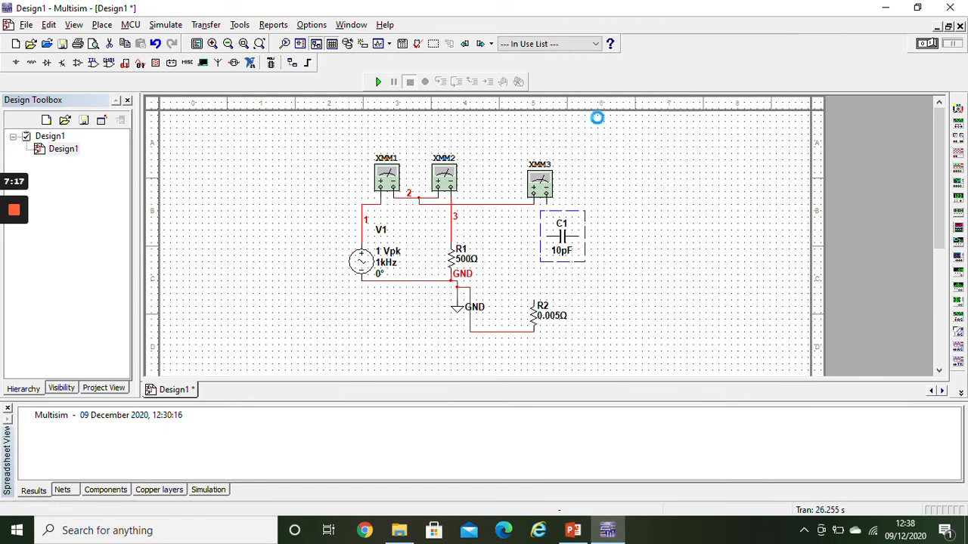
# Wire C1 in series between XMM3's negative terminal and the upper end of R2.
pyautogui.click(547, 204)
pyautogui.click(559, 224)
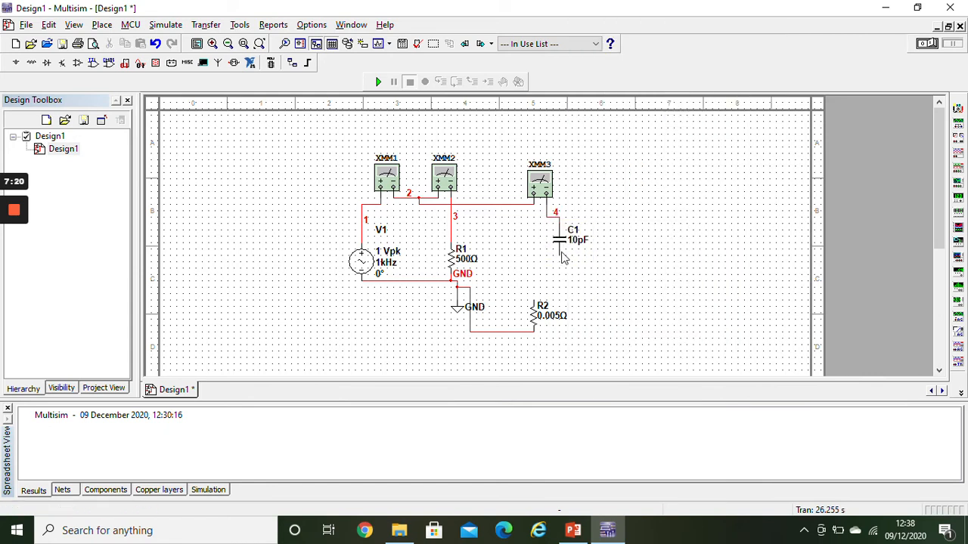
pyautogui.click(533, 300)
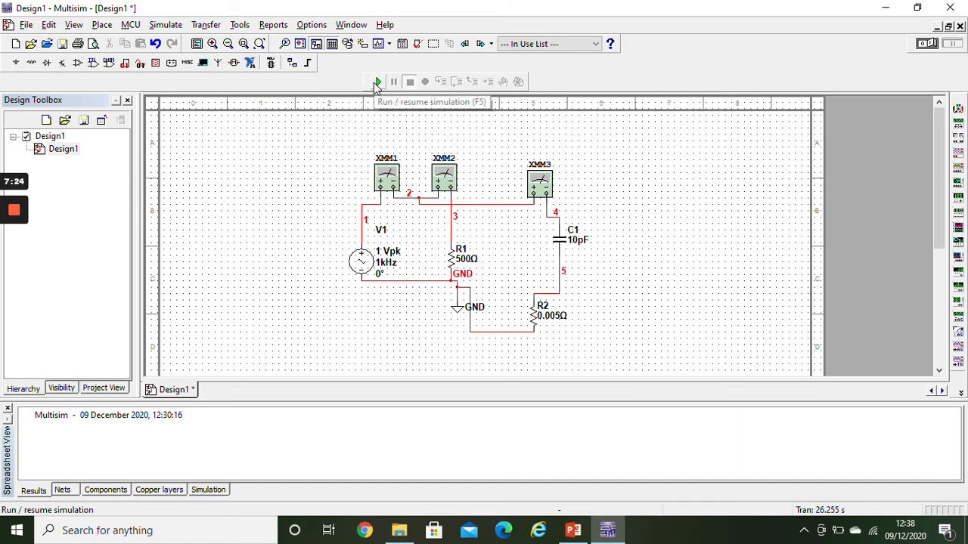
# Run the simulation with the readouts of XMM1, XMM2 and XMM3 open, and close them after reading the currents.
pyautogui.doubleClick(390, 173)
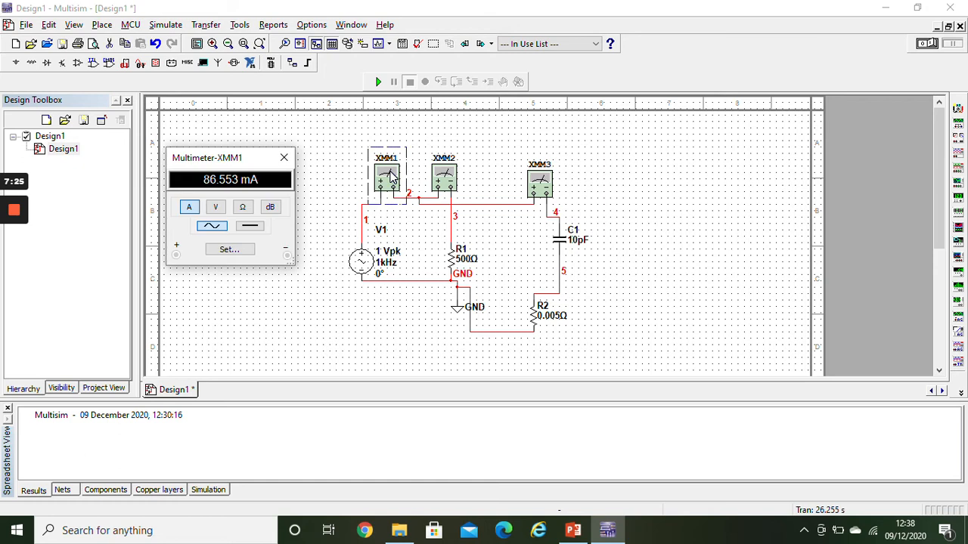
pyautogui.doubleClick(449, 178)
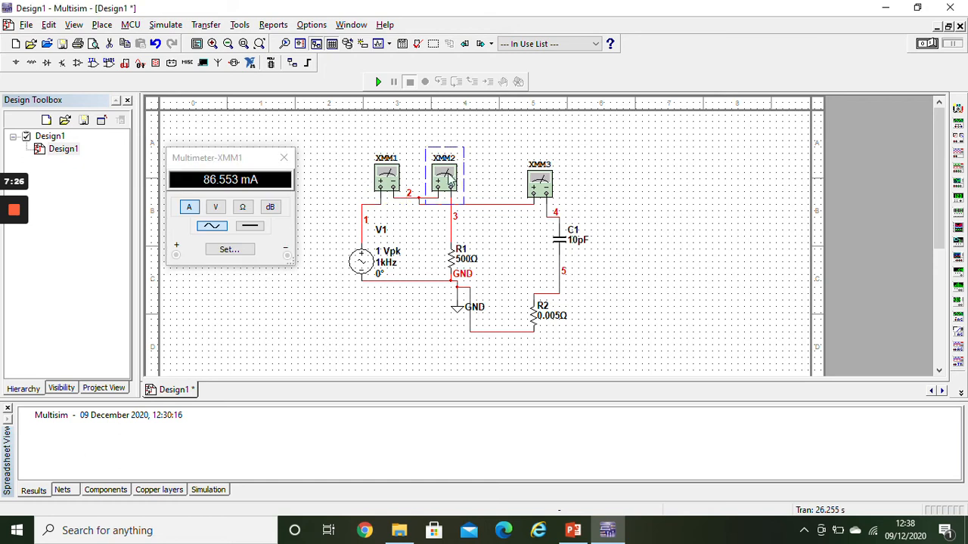
pyautogui.doubleClick(542, 186)
pyautogui.click(377, 82)
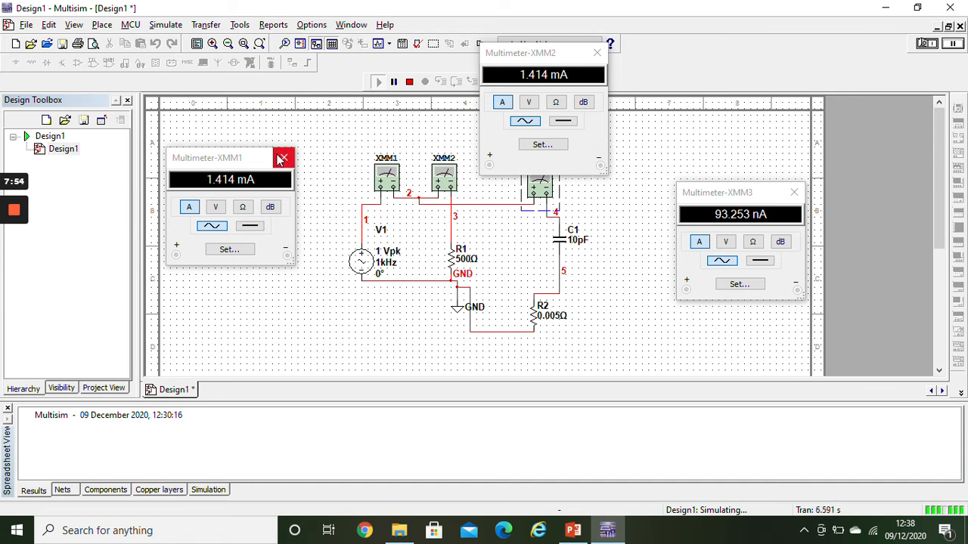
pyautogui.click(283, 157)
pyautogui.click(596, 53)
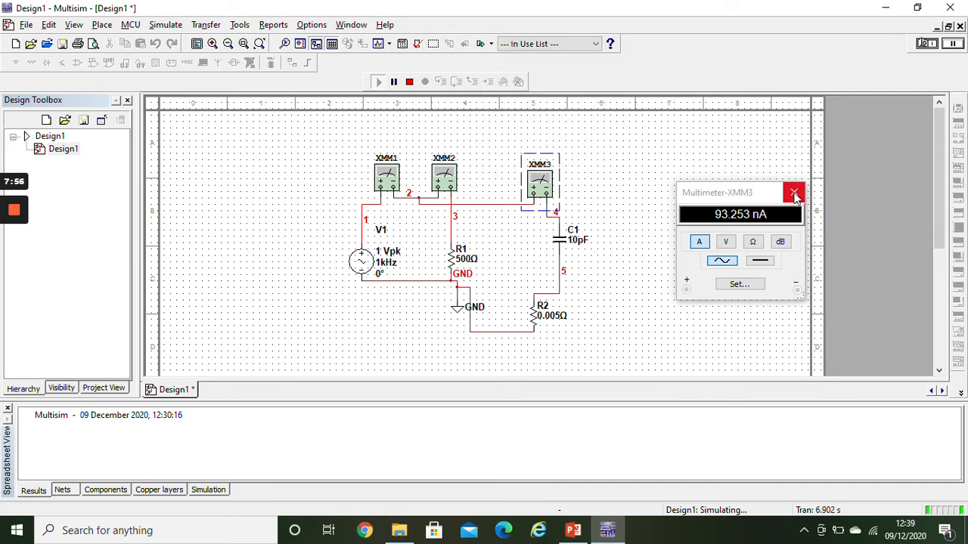
pyautogui.click(794, 192)
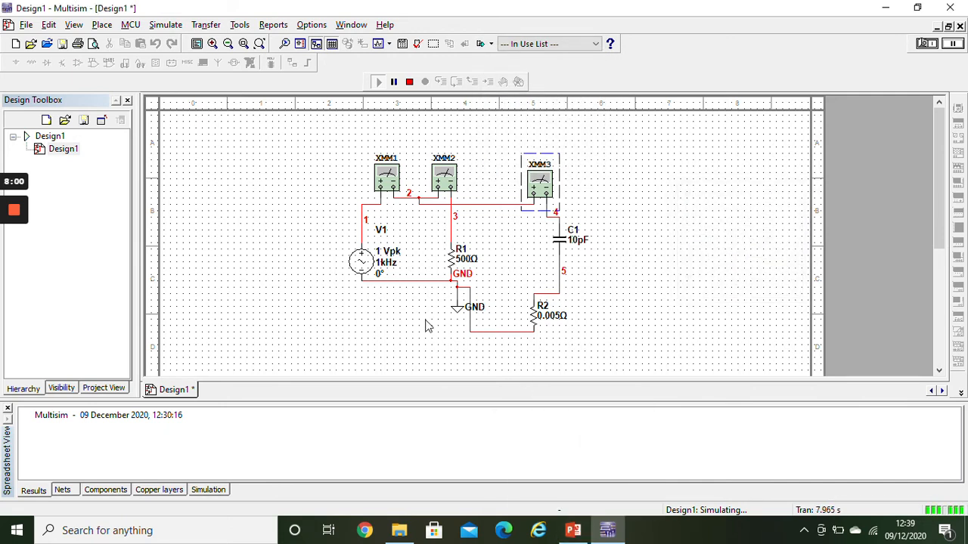
# Set the frequency of AC source V1 to 100 Hz.
pyautogui.doubleClick(355, 261)
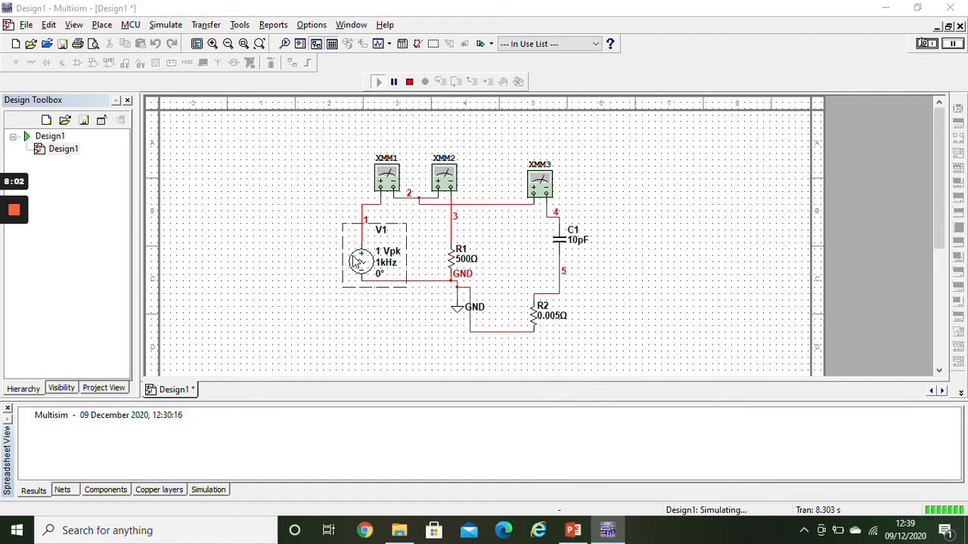
pyautogui.click(514, 173)
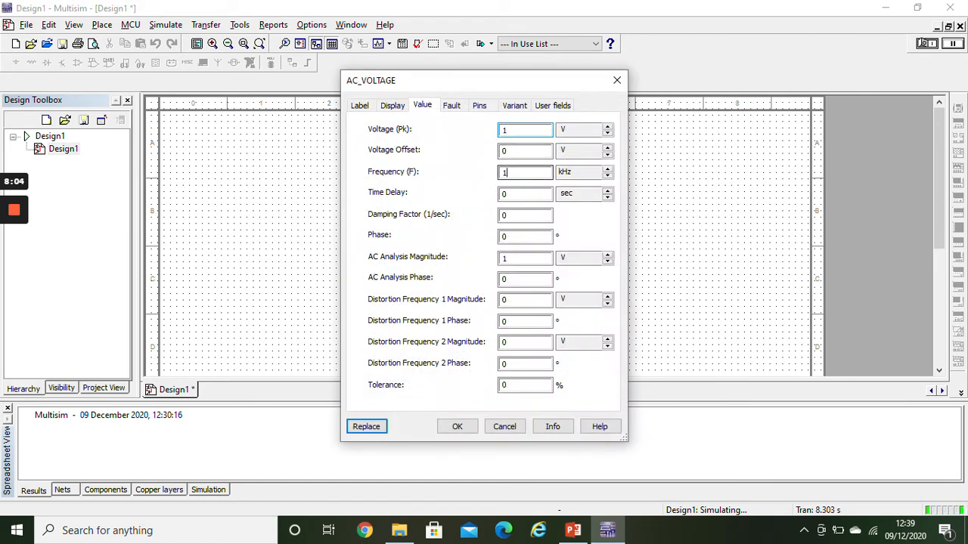
pyautogui.click(608, 170)
pyautogui.click(608, 176)
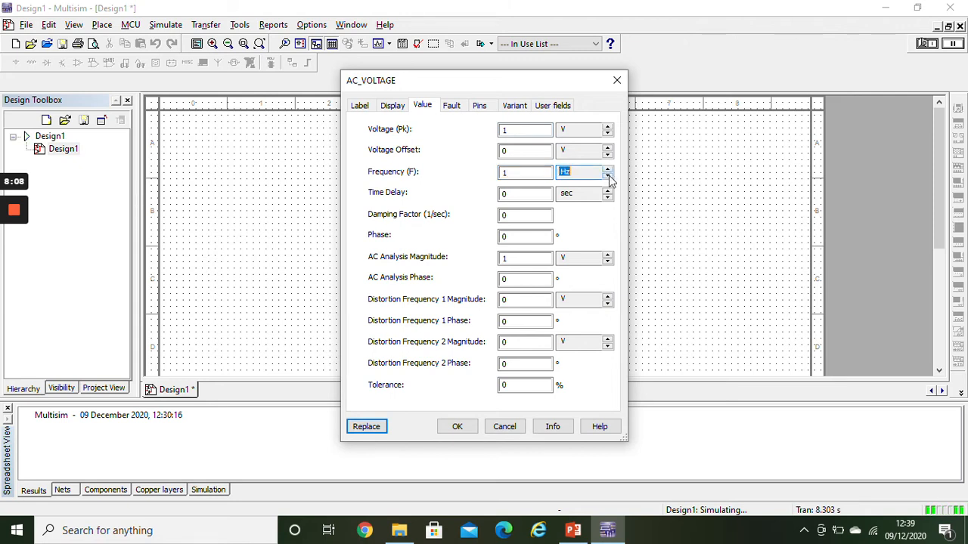
pyautogui.click(515, 173)
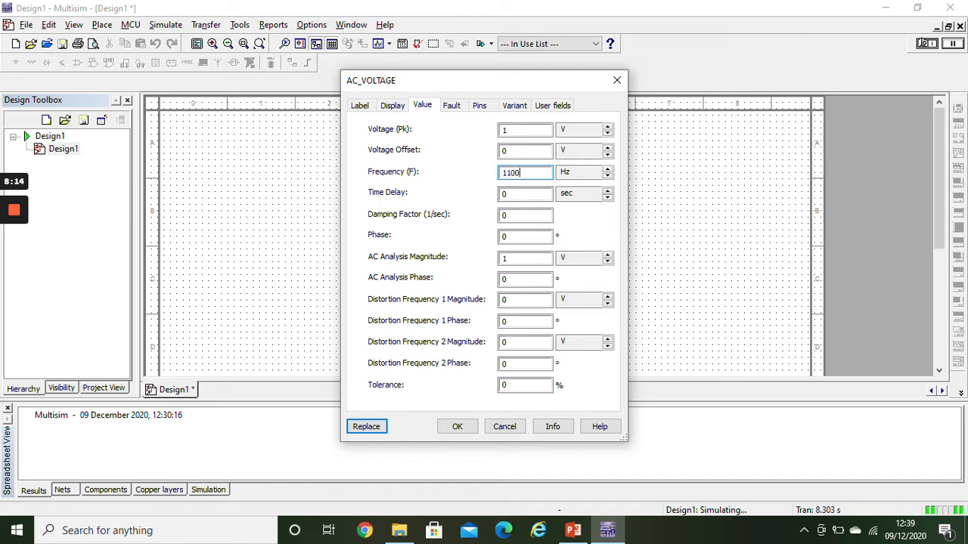
pyautogui.press('BackSpace')
pyautogui.press('BackSpace')
pyautogui.click(458, 427)
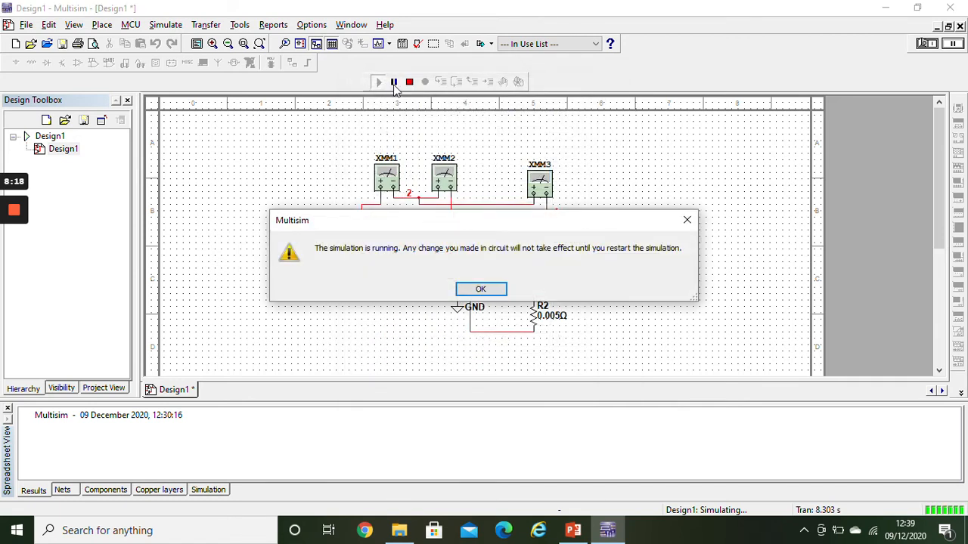
pyautogui.click(480, 288)
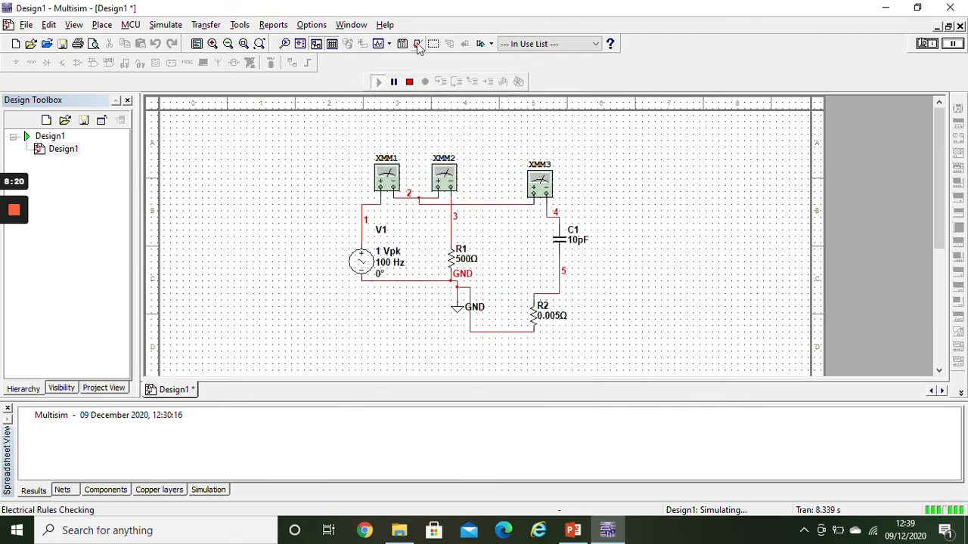
# Stop the running simulation and check the value settings of source V1.
pyautogui.click(409, 82)
pyautogui.doubleClick(362, 267)
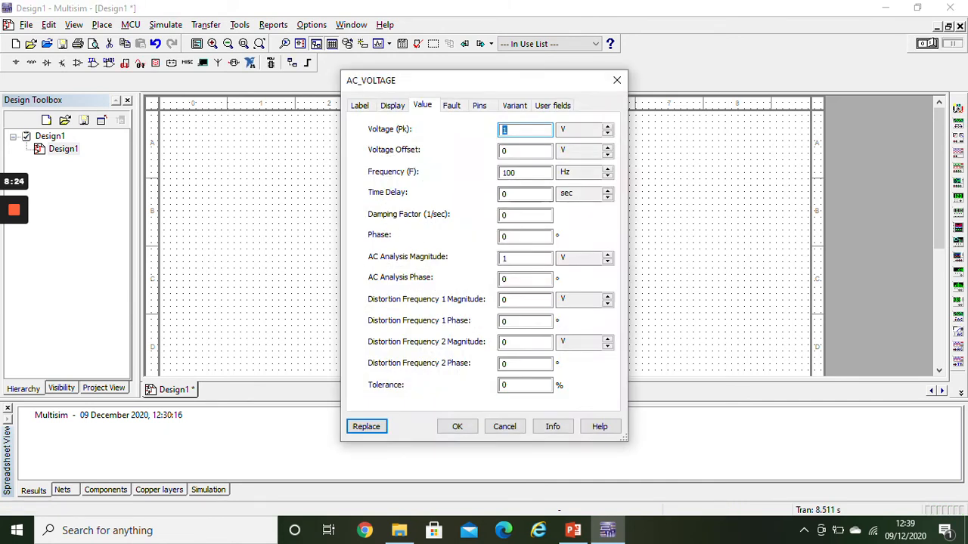
pyautogui.click(460, 437)
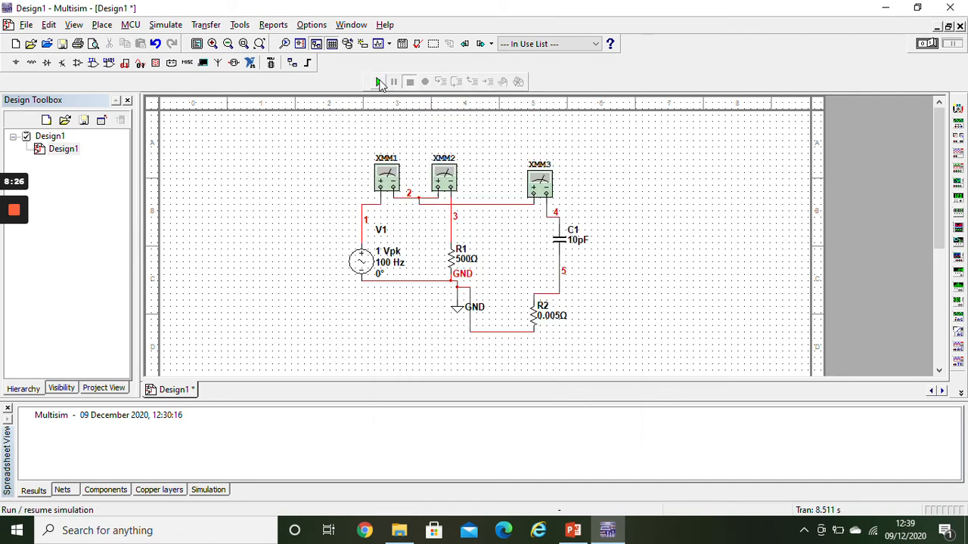
# Run the simulation at 100 Hz and open all three multimeter readouts to read the currents.
pyautogui.click(378, 81)
pyautogui.doubleClick(389, 174)
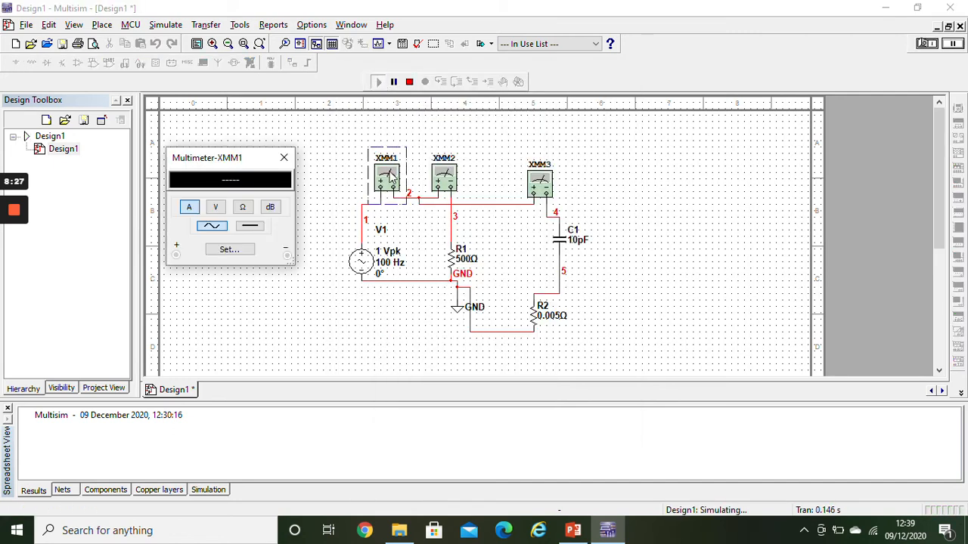
pyautogui.doubleClick(449, 178)
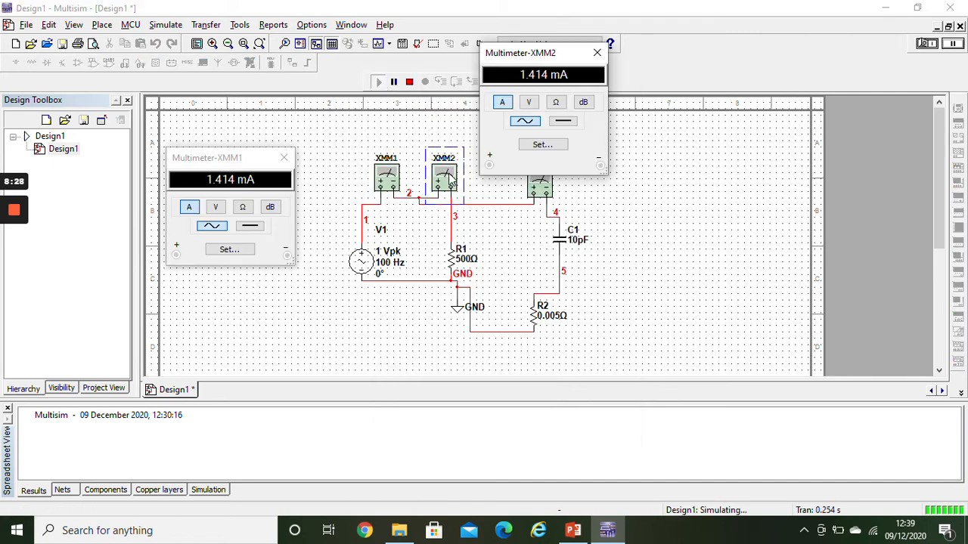
pyautogui.doubleClick(550, 191)
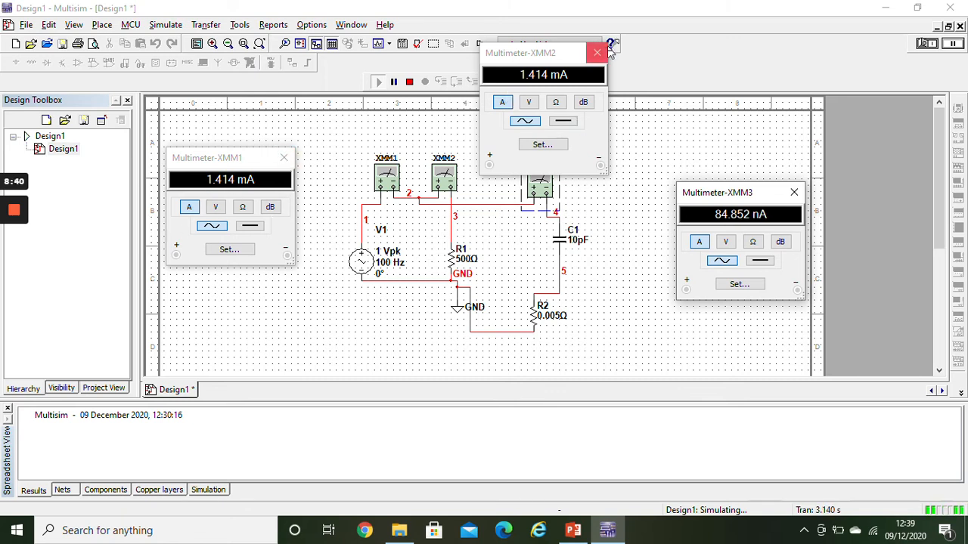
# Close the readouts of multimeters XMM3, XMM2 and XMM1.
pyautogui.click(794, 192)
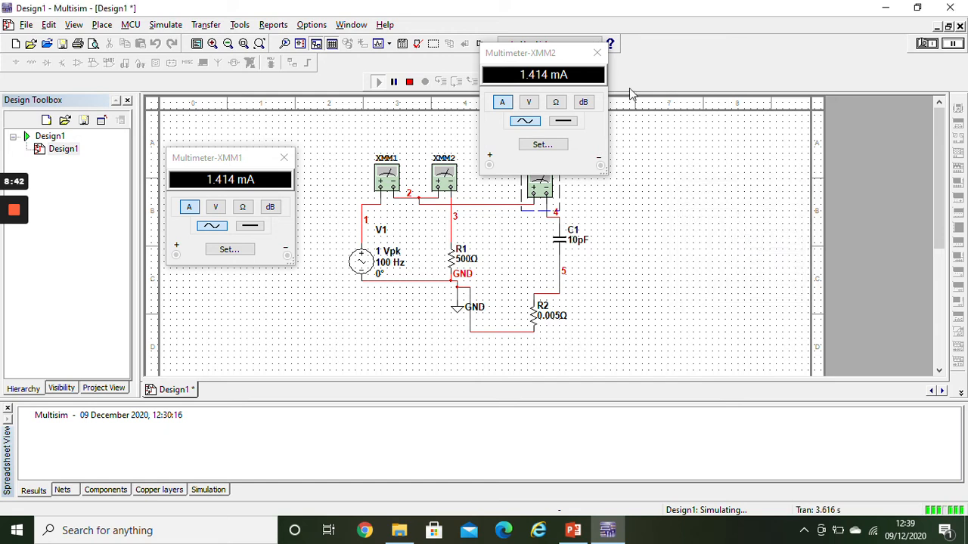
pyautogui.click(597, 52)
pyautogui.click(283, 158)
# Stop the simulation and delete capacitor C1 from the branch below XMM3.
pyautogui.moveTo(539, 236); pyautogui.dragTo(606, 261)
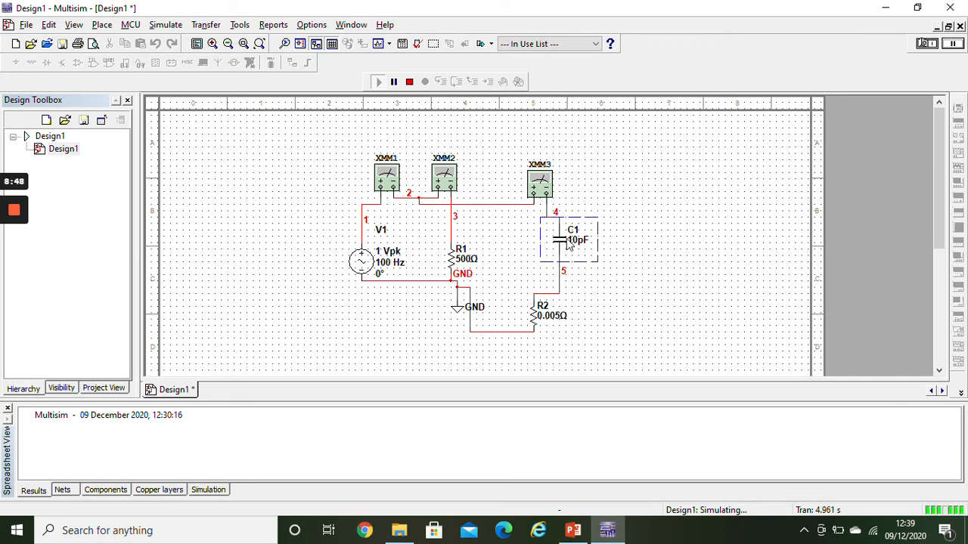
pyautogui.rightClick(568, 244)
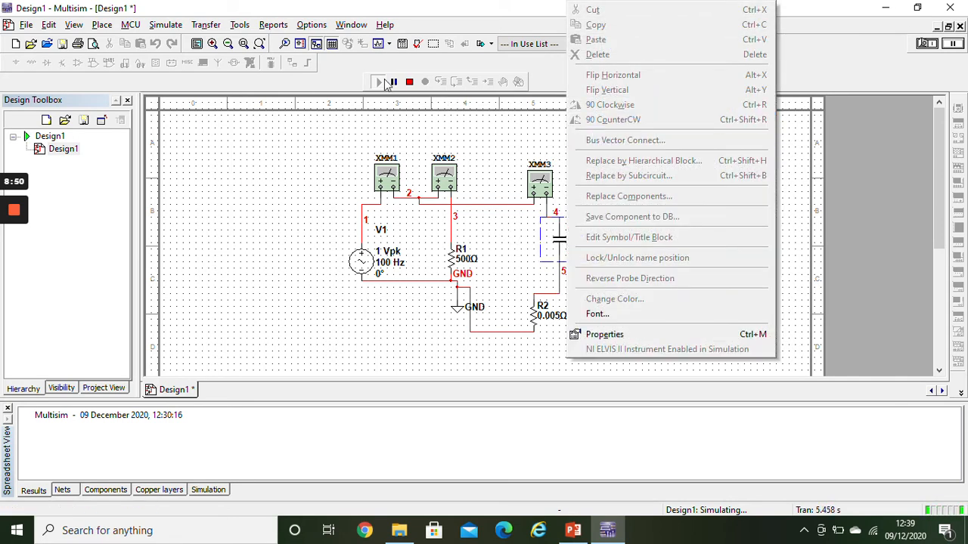
pyautogui.click(409, 82)
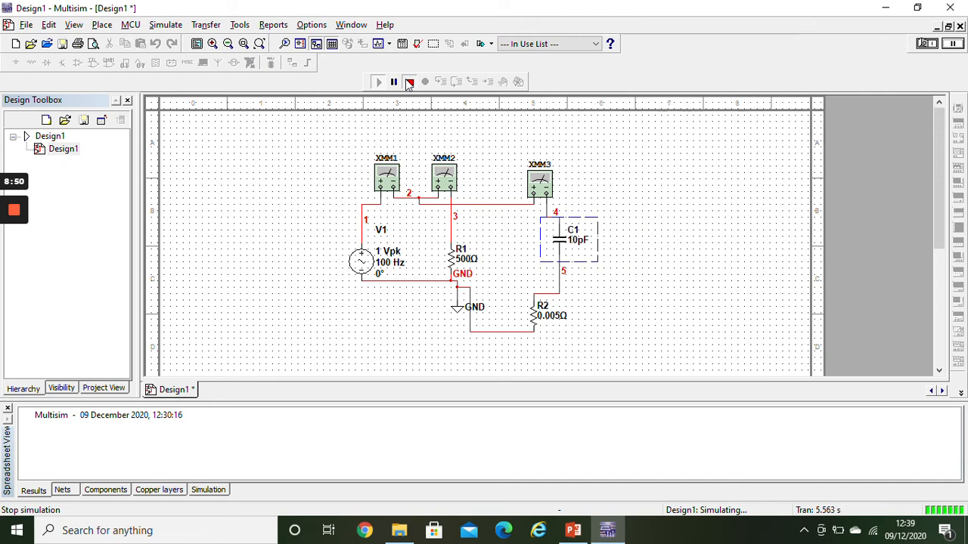
pyautogui.rightClick(558, 243)
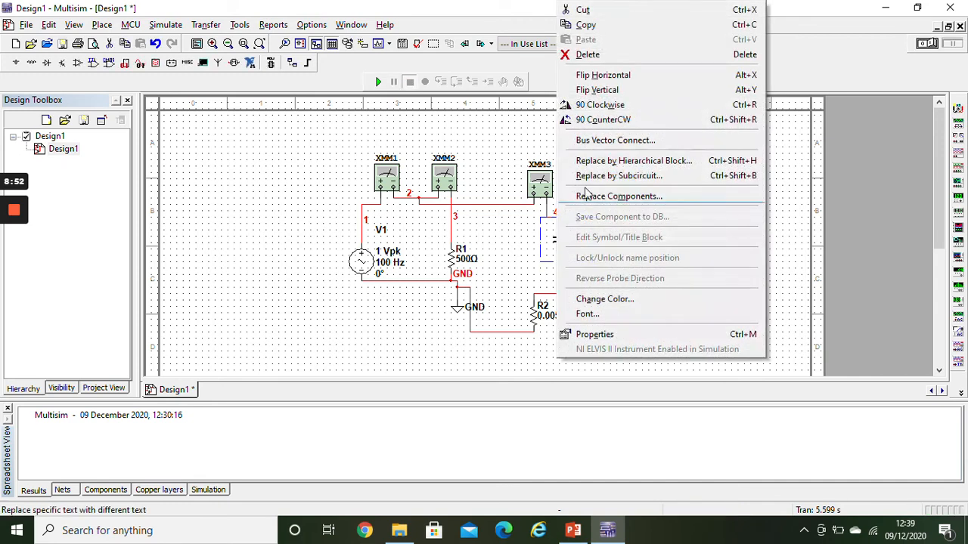
pyautogui.click(591, 66)
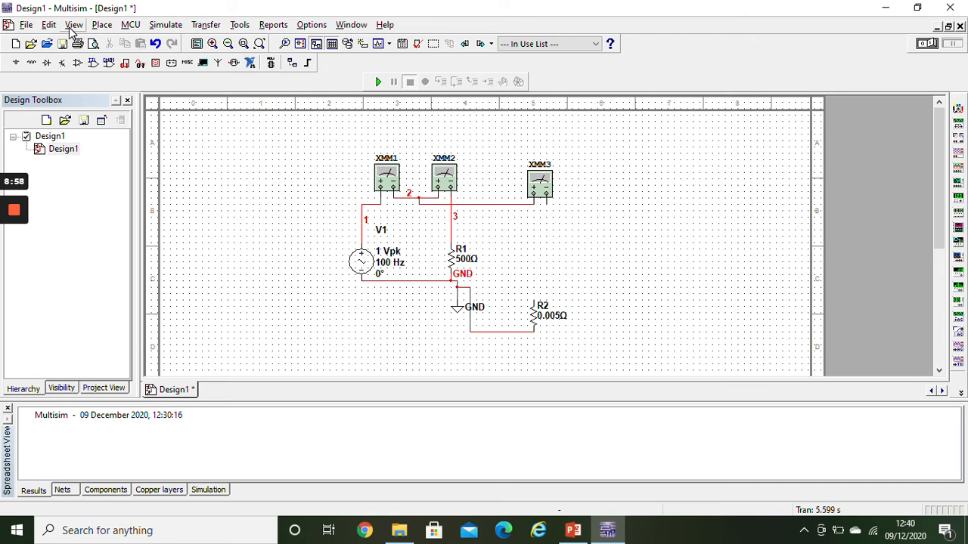
# Place a 1.3 mH inductor from the Basic group between XMM3 and resistor R2.
pyautogui.click(103, 25)
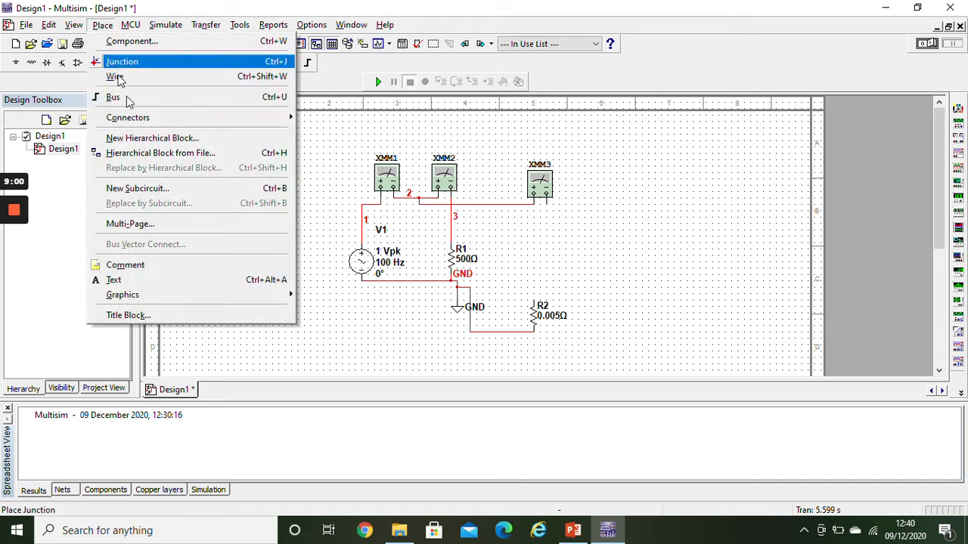
pyautogui.click(108, 40)
pyautogui.click(384, 383)
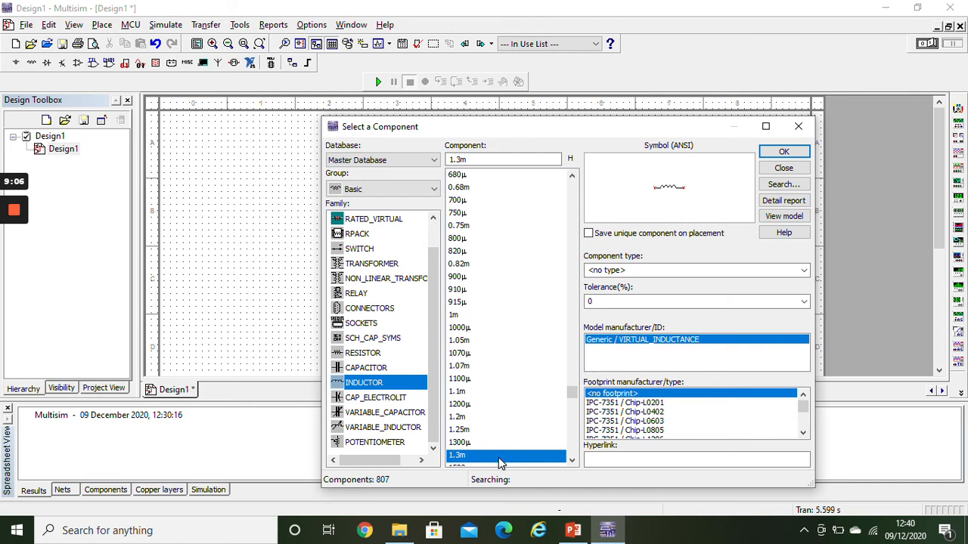
pyautogui.doubleClick(499, 455)
pyautogui.click(534, 234)
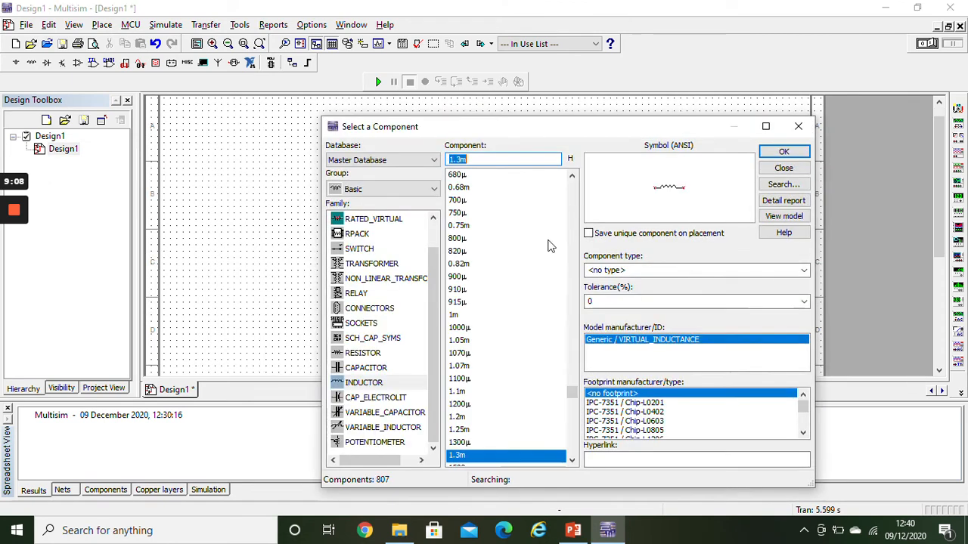
pyautogui.click(798, 125)
# Rotate inductor L1 90 degrees clockwise and wire it between XMM3's negative terminal and resistor R2.
pyautogui.rightClick(548, 241)
pyautogui.click(597, 101)
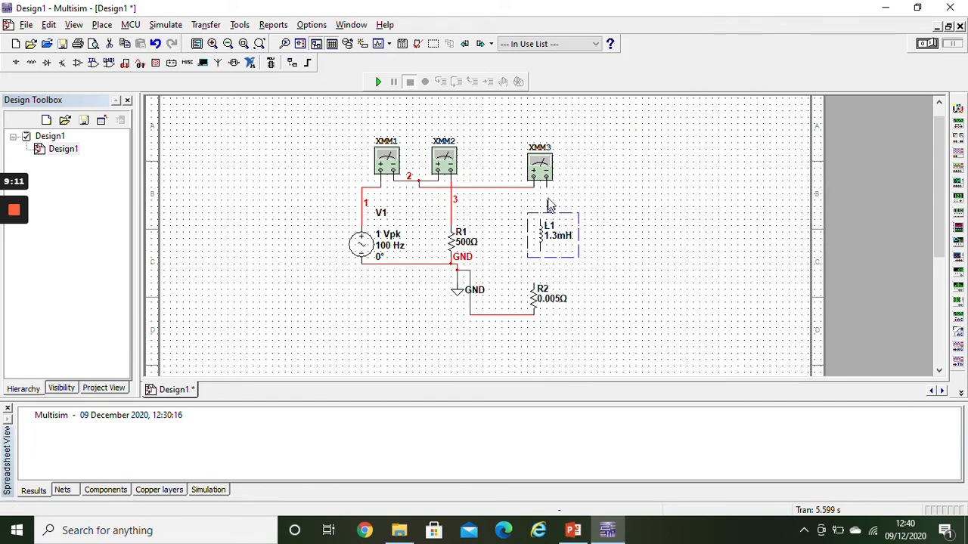
pyautogui.press('Escape')
pyautogui.click(542, 219)
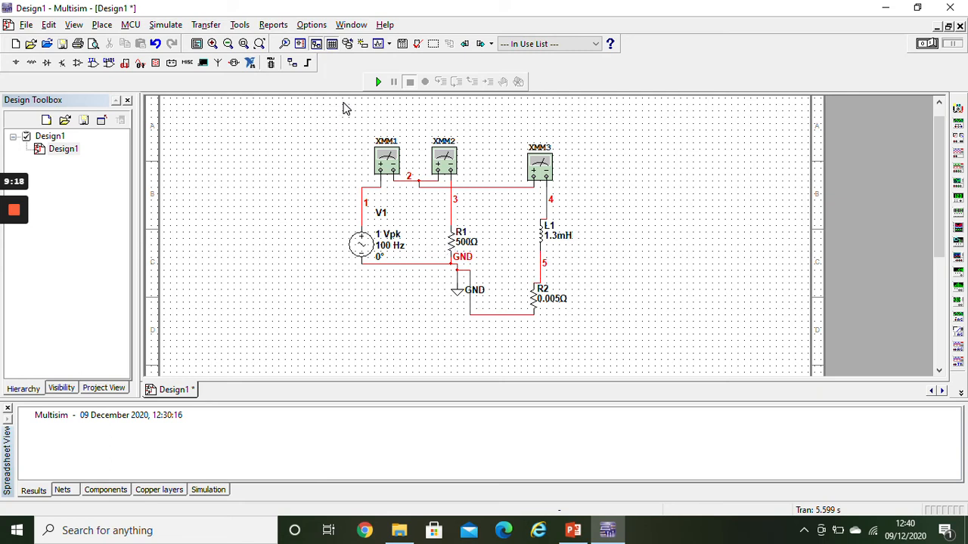
# Run the simulation with the inductive branch and open all three multimeter readouts to read the currents.
pyautogui.click(379, 82)
pyautogui.doubleClick(388, 159)
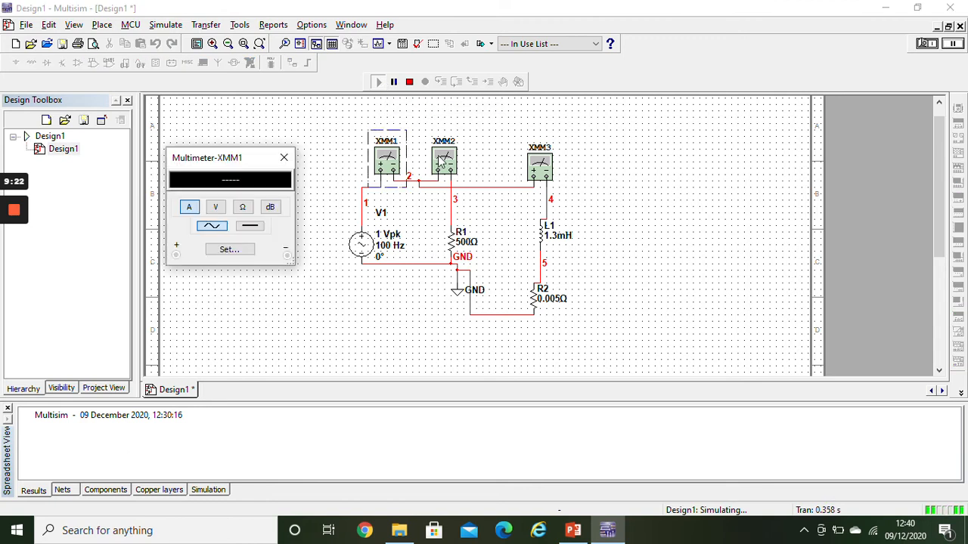
pyautogui.doubleClick(440, 160)
pyautogui.click(643, 251)
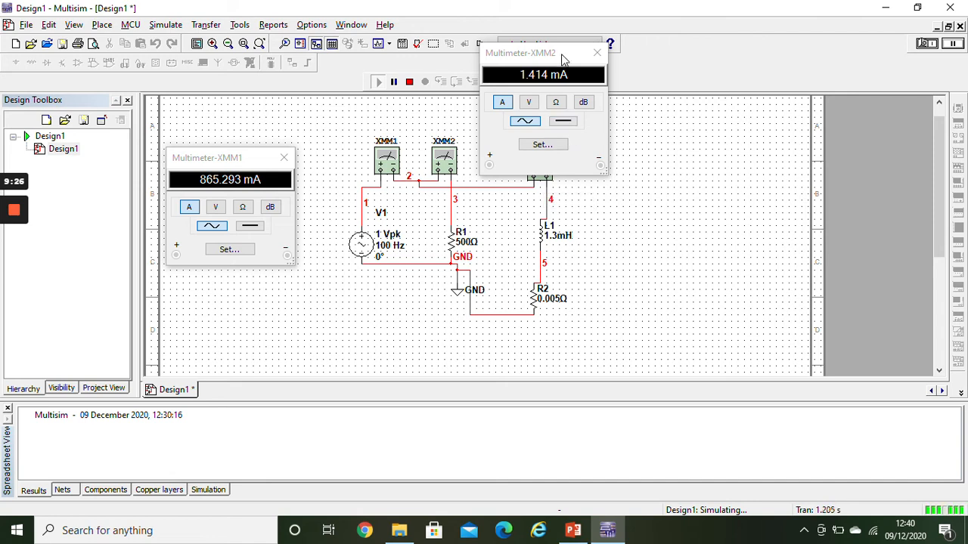
pyautogui.moveTo(562, 59); pyautogui.dragTo(513, 28)
pyautogui.doubleClick(552, 162)
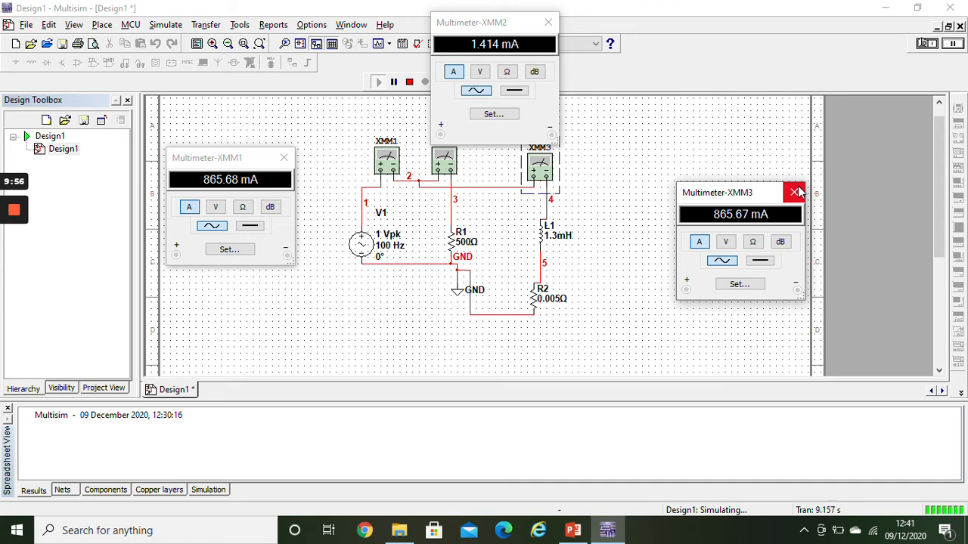
# Close the XMM2, XMM1 and XMM3 readouts and stop the simulation.
pyautogui.click(549, 22)
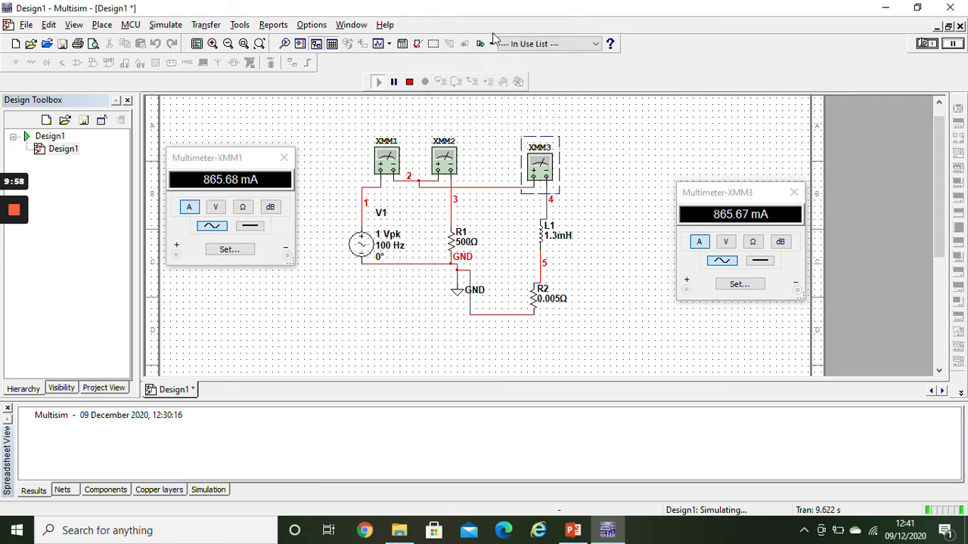
pyautogui.click(283, 157)
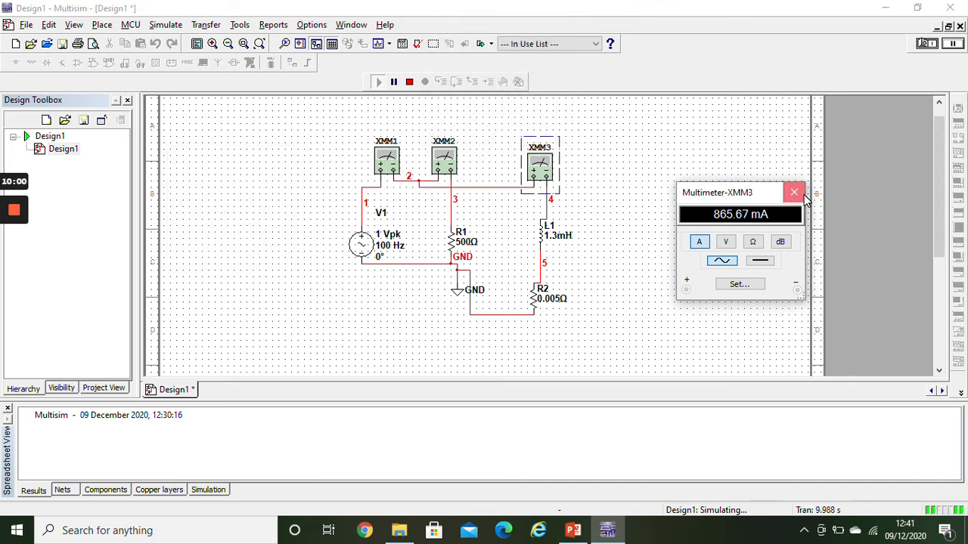
pyautogui.click(803, 194)
pyautogui.click(409, 81)
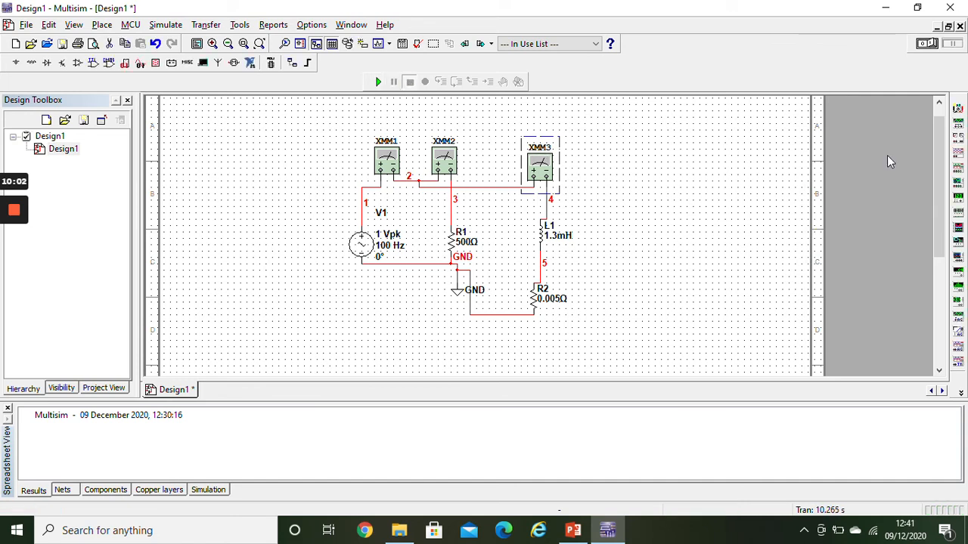
# Place a function generator beside the circuit and delete AC source V1.
pyautogui.click(958, 123)
pyautogui.click(262, 236)
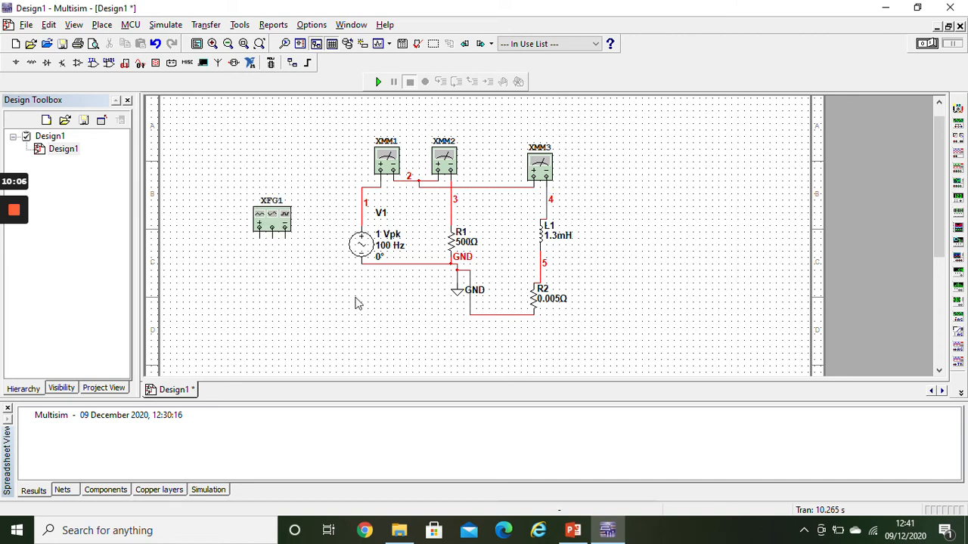
pyautogui.click(360, 242)
pyautogui.rightClick(360, 243)
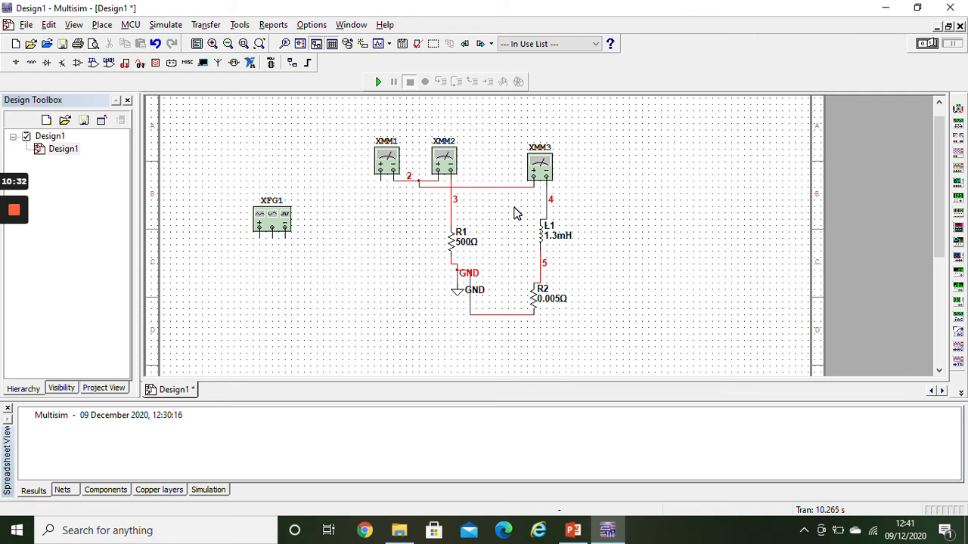
# Move function generator XFG1 closer to XMM1, then wire its positive terminal to XMM1 and its common terminal to the ground node.
pyautogui.moveTo(257, 214); pyautogui.dragTo(322, 208)
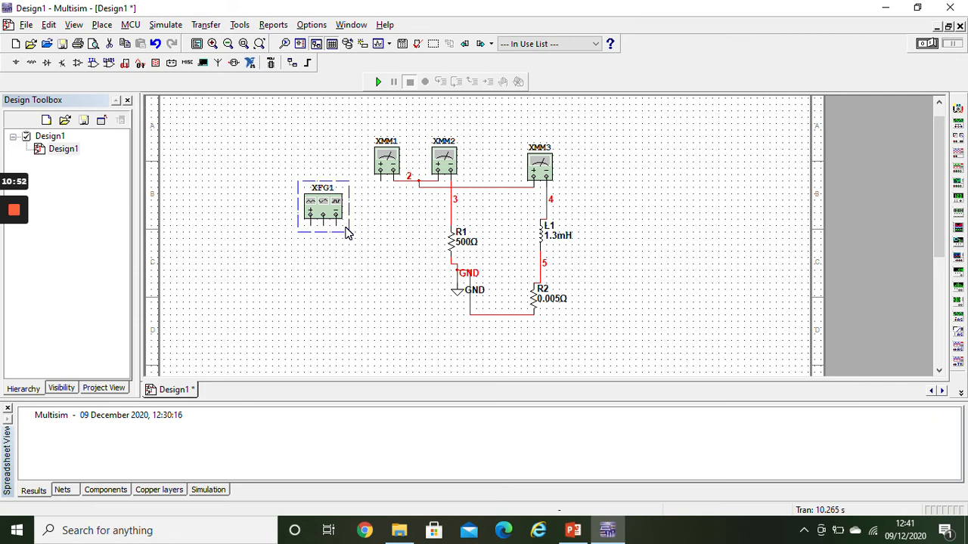
pyautogui.click(332, 283)
pyautogui.click(310, 221)
pyautogui.click(380, 182)
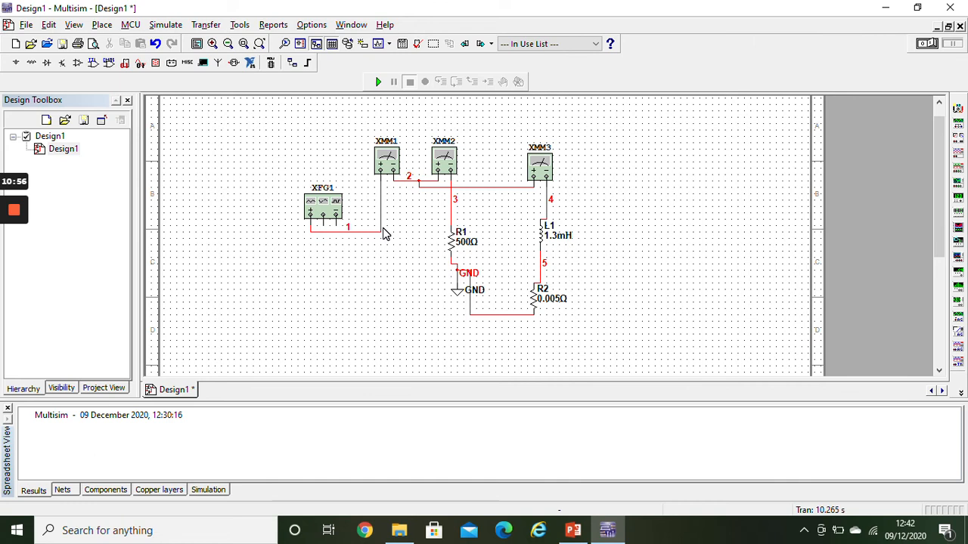
pyautogui.click(323, 217)
pyautogui.click(452, 263)
# Set the frequency of function generator XFG1 to 10 Hz and close its settings.
pyautogui.doubleClick(340, 209)
pyautogui.moveTo(518, 186); pyautogui.dragTo(272, 160)
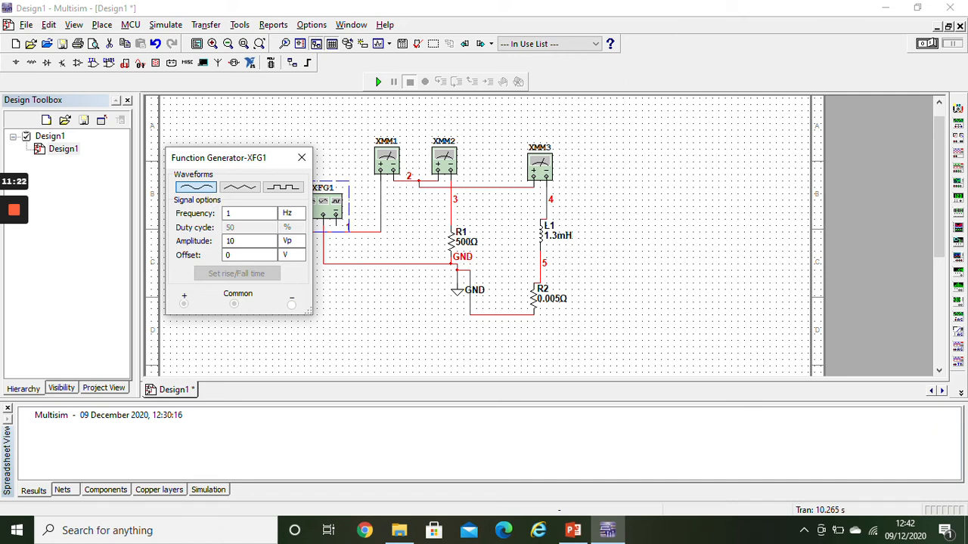
pyautogui.click(228, 213)
pyautogui.write('0')
pyautogui.click(240, 241)
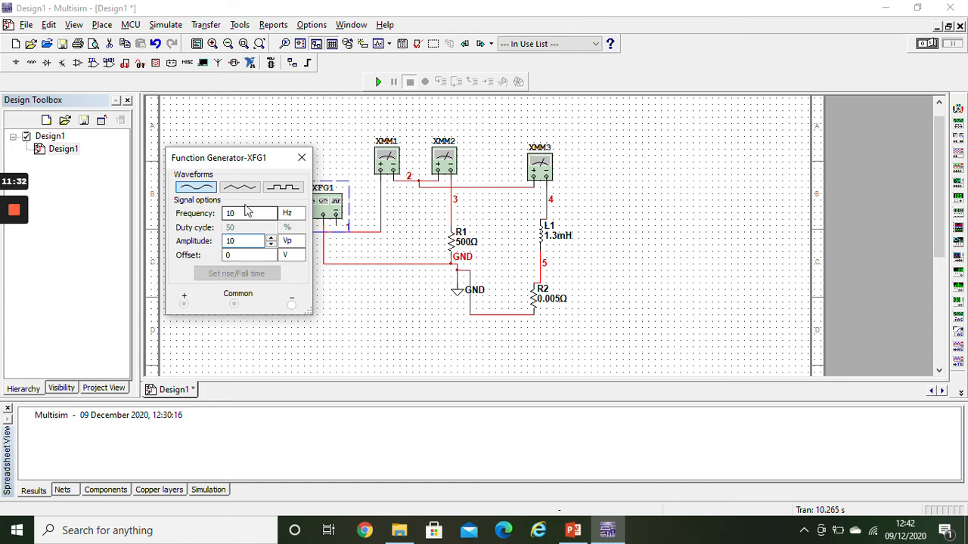
pyautogui.click(302, 157)
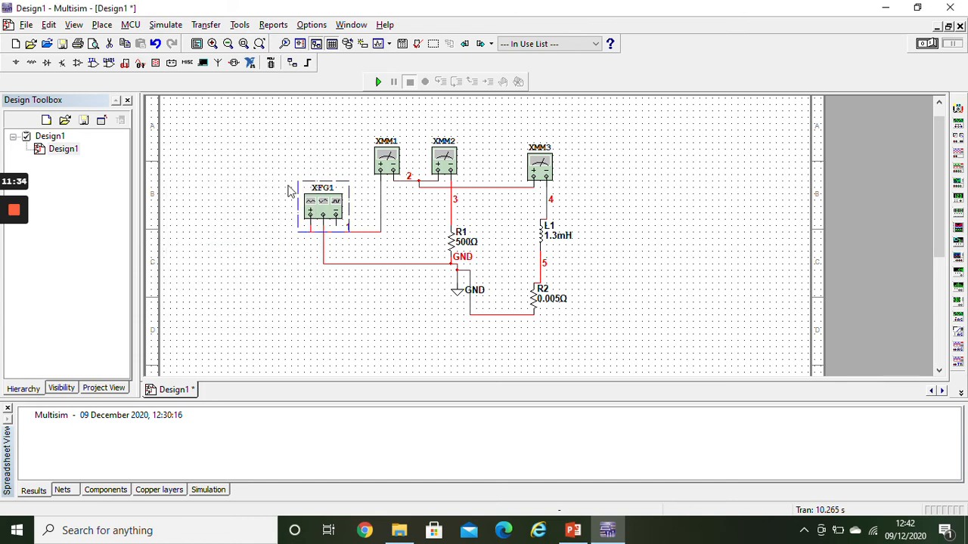
# Open the XFG1 settings and all three multimeter readouts, arrange them side by side, and run the simulation at 10 Hz.
pyautogui.doubleClick(329, 211)
pyautogui.doubleClick(388, 155)
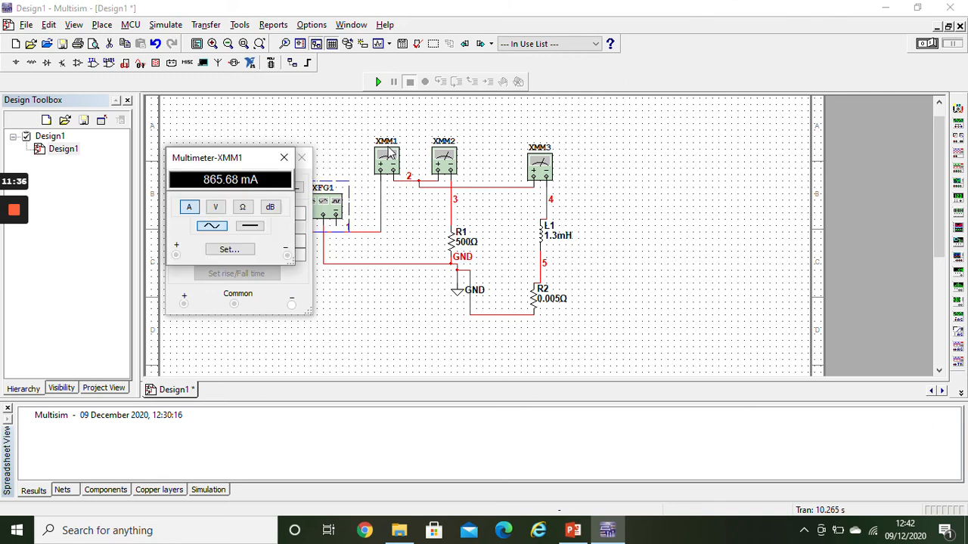
pyautogui.doubleClick(443, 159)
pyautogui.doubleClick(540, 167)
pyautogui.click(245, 165)
pyautogui.moveTo(246, 165); pyautogui.dragTo(397, 289)
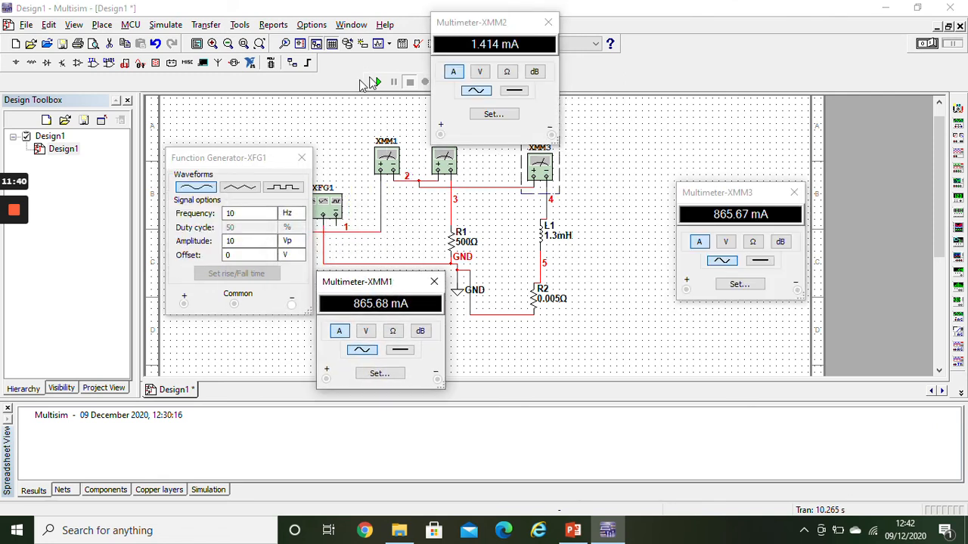
pyautogui.click(378, 81)
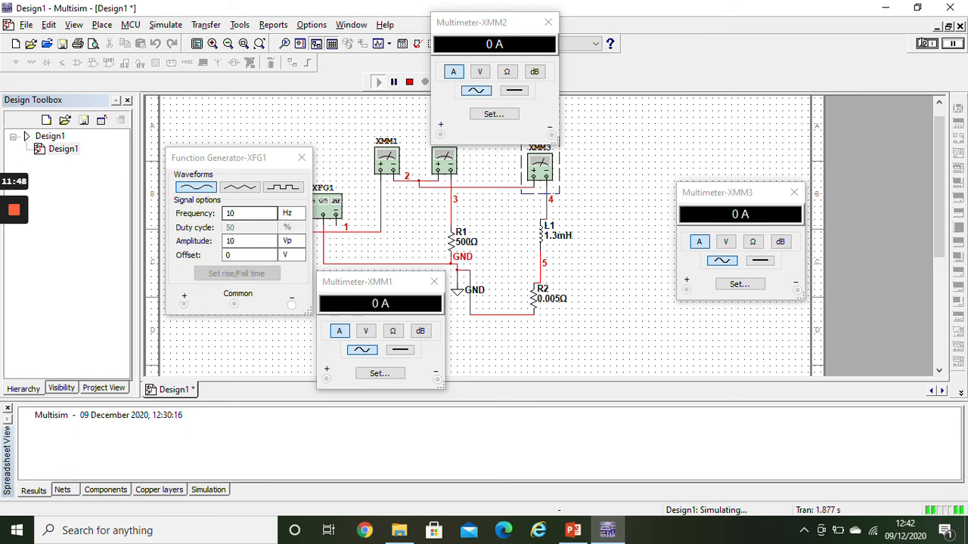
# Clear the XMM1 readout and the function generator window away from the circuit and stop the simulation.
pyautogui.click(435, 283)
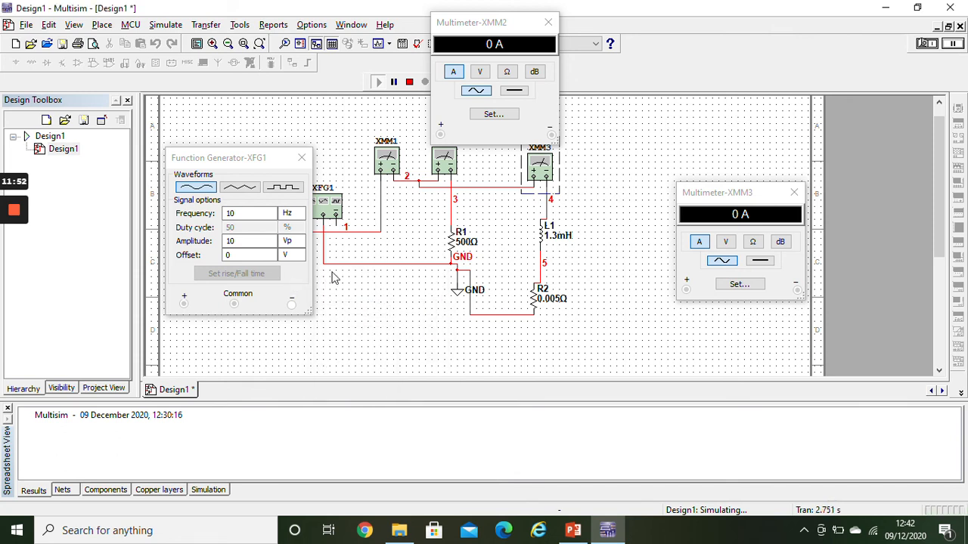
pyautogui.moveTo(258, 159); pyautogui.dragTo(191, 148)
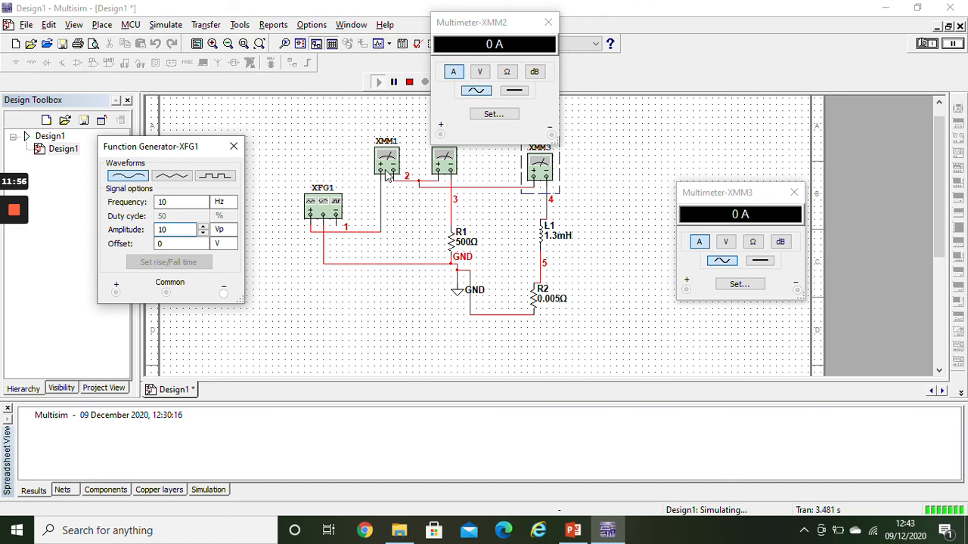
pyautogui.click(409, 82)
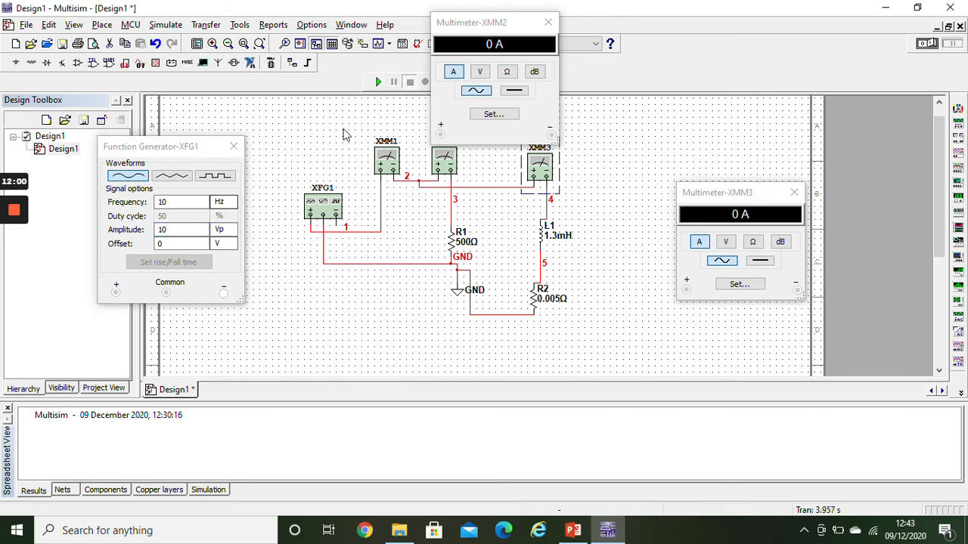
# Set XFG1's frequency to 100 Hz and run the simulation with the XMM1 readout reopened.
pyautogui.click(177, 202)
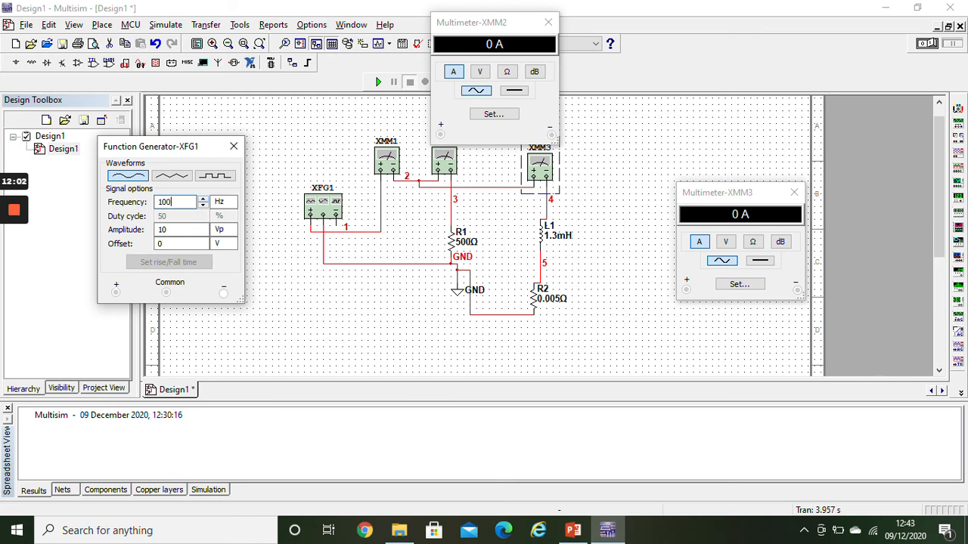
pyautogui.doubleClick(389, 159)
pyautogui.click(377, 81)
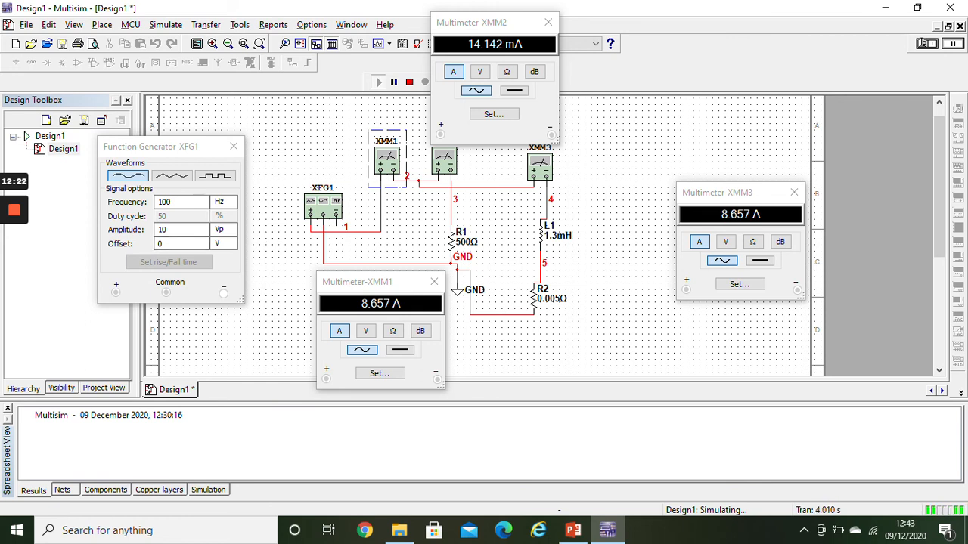
# Set XFG1's amplitude to 31 fVp and run the simulation again to read the currents.
pyautogui.click(170, 229)
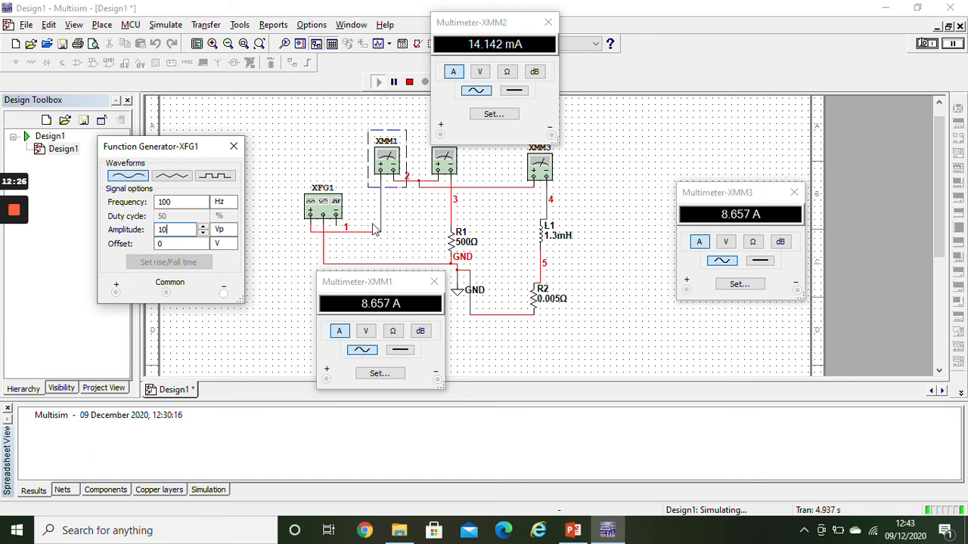
pyautogui.press('BackSpace')
pyautogui.write('9')
pyautogui.write('2')
pyautogui.press('BackSpace')
pyautogui.write('3')
pyautogui.press('BackSpace')
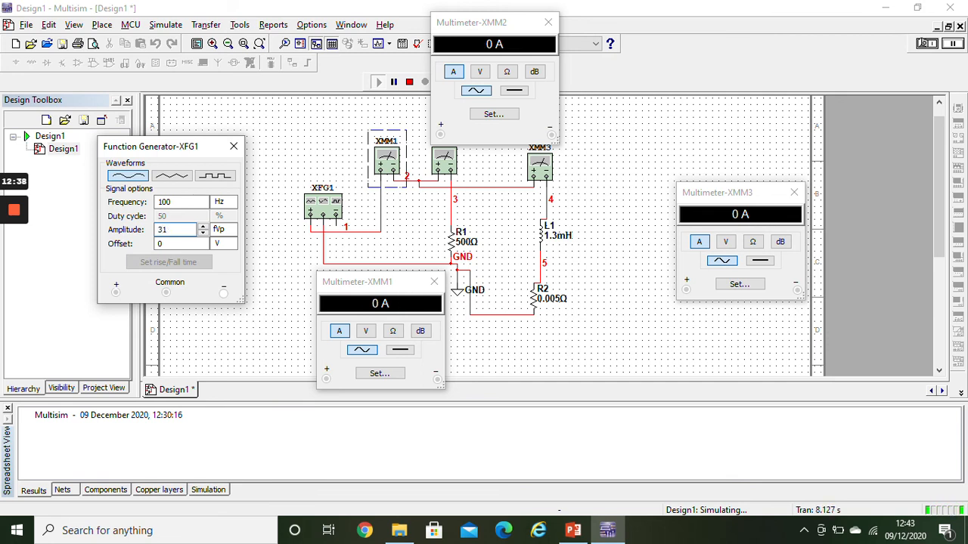
pyautogui.write('1')
pyautogui.click(393, 82)
pyautogui.click(379, 81)
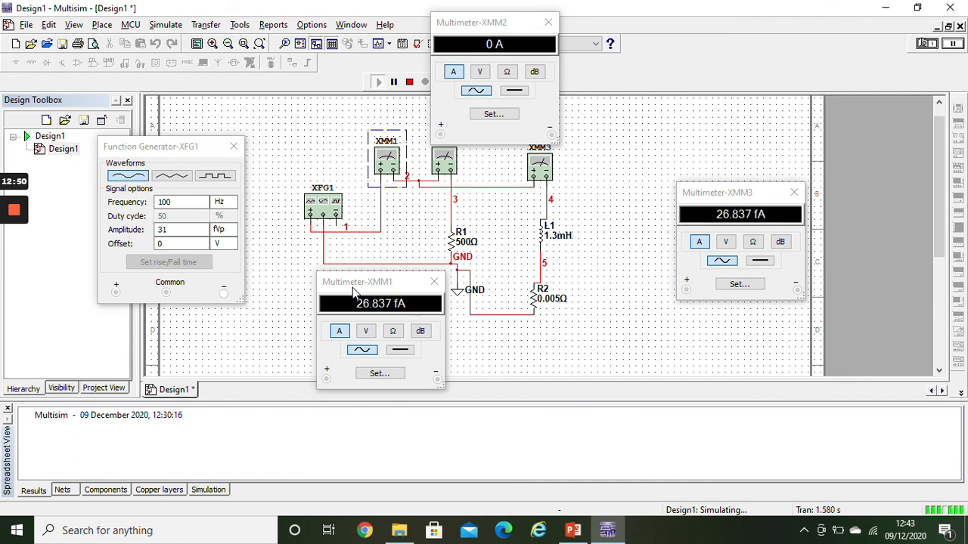
# Change the unit of XFG1's amplitude to Vp and restart the simulation, closing the application error dialog.
pyautogui.click(219, 230)
pyautogui.click(217, 234)
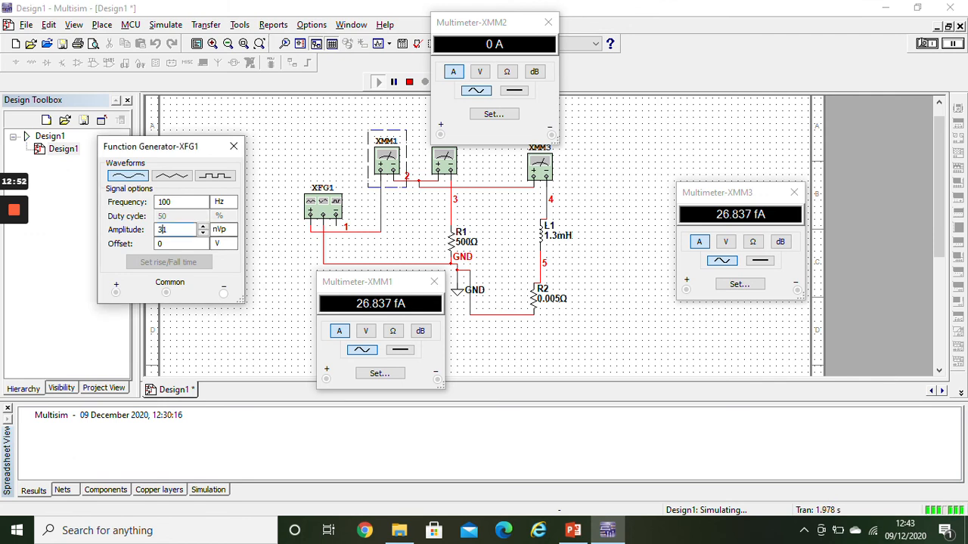
pyautogui.click(219, 234)
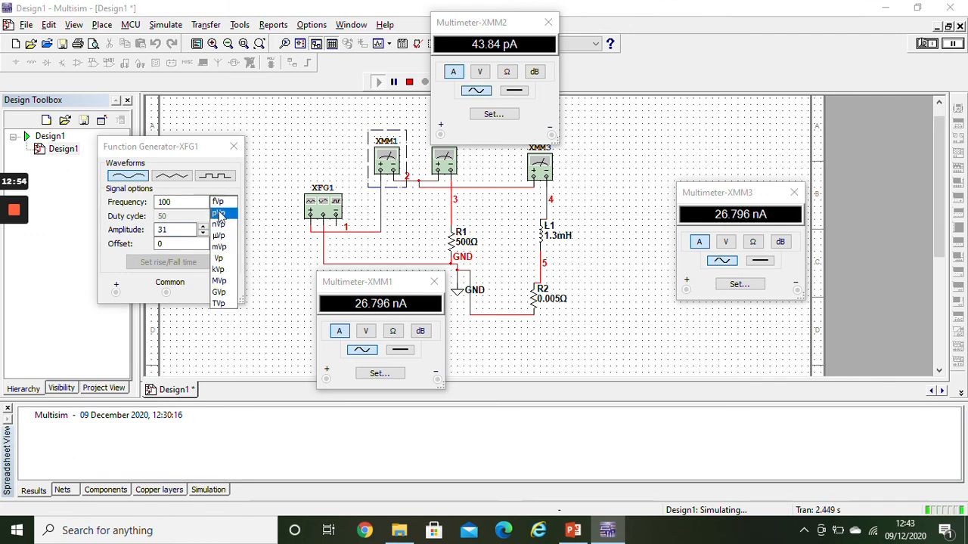
pyautogui.click(219, 259)
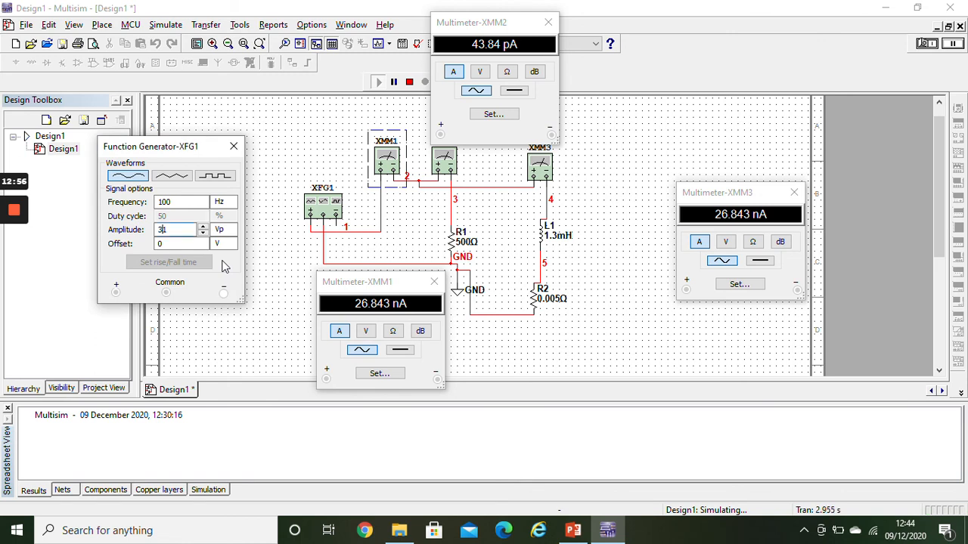
pyautogui.click(409, 82)
pyautogui.click(378, 82)
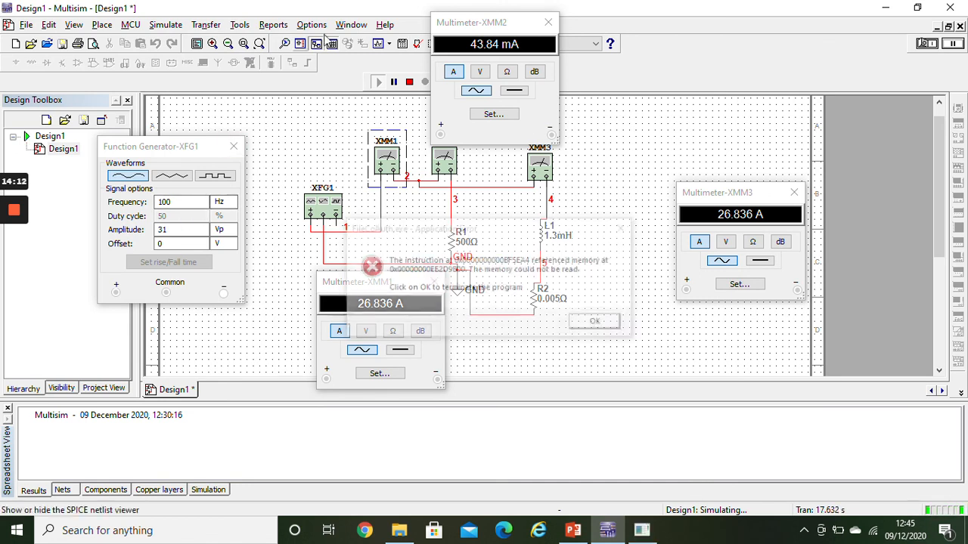
pyautogui.click(624, 228)
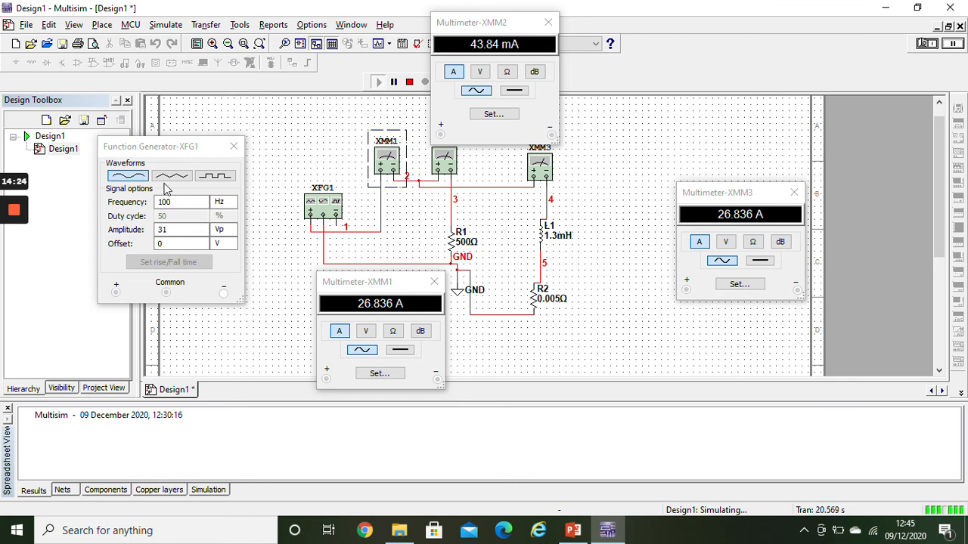
pyautogui.moveTo(21, 214)
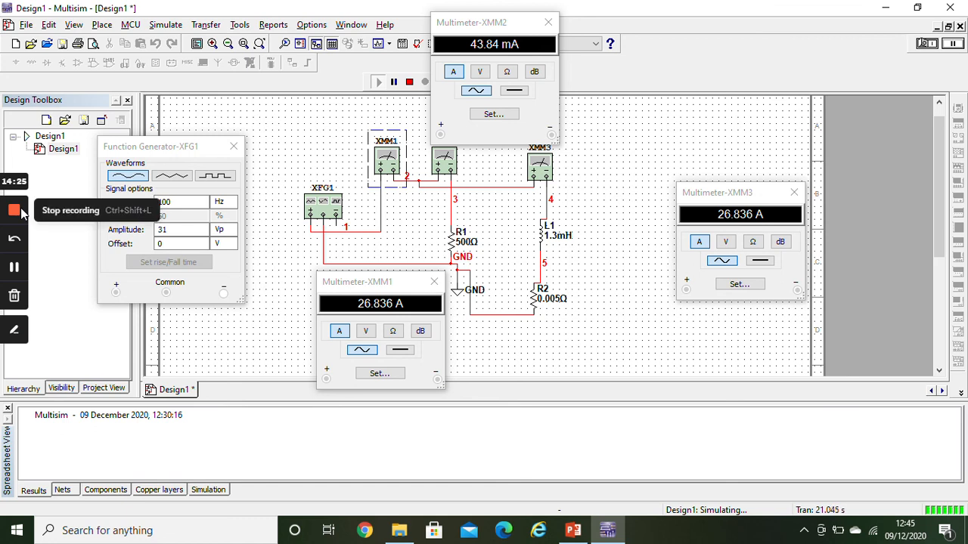